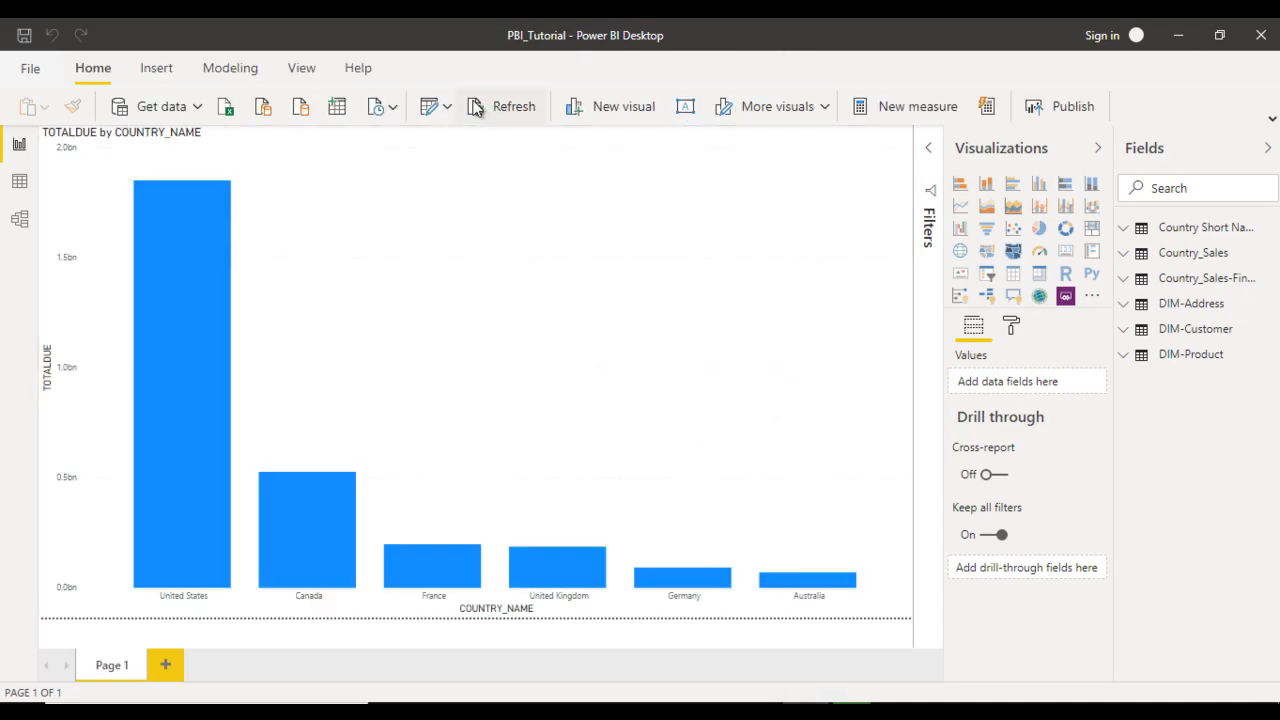
Open the DIM-Address query in the Power Query Editor with ADDRESSLINE1 selected.
left_click(425, 113)
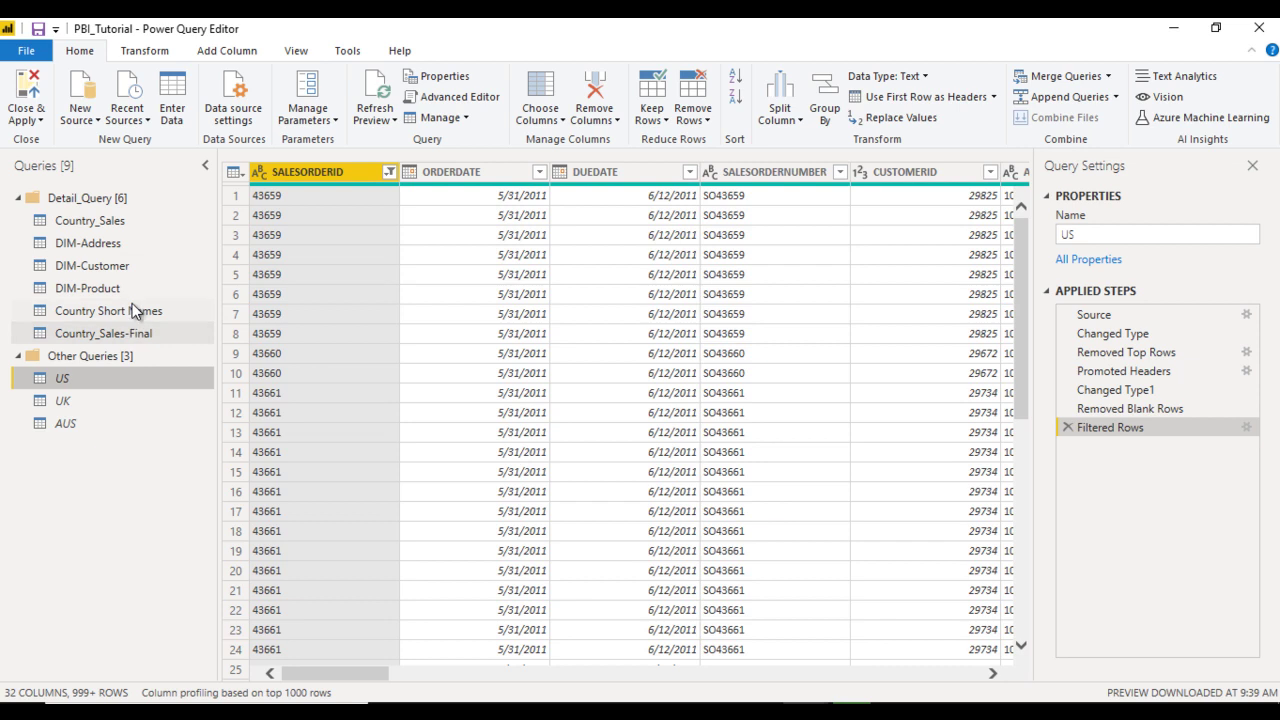
left_click(117, 247)
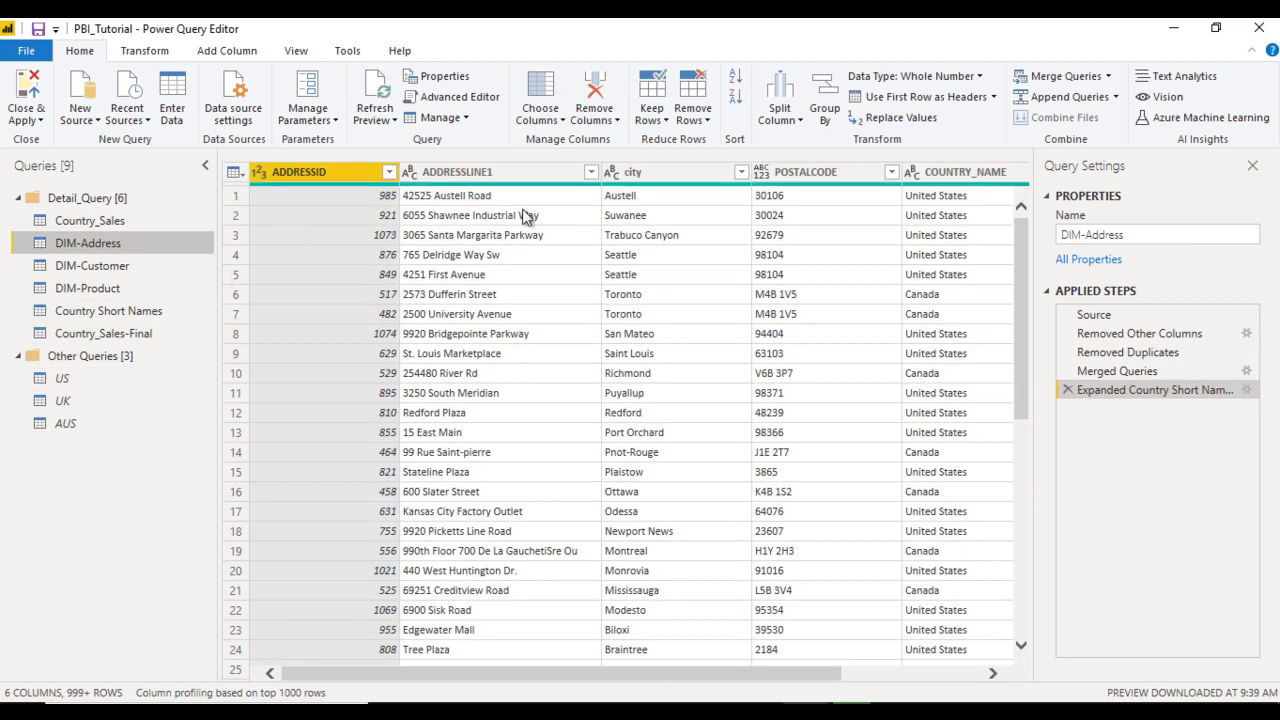
left_click(494, 176)
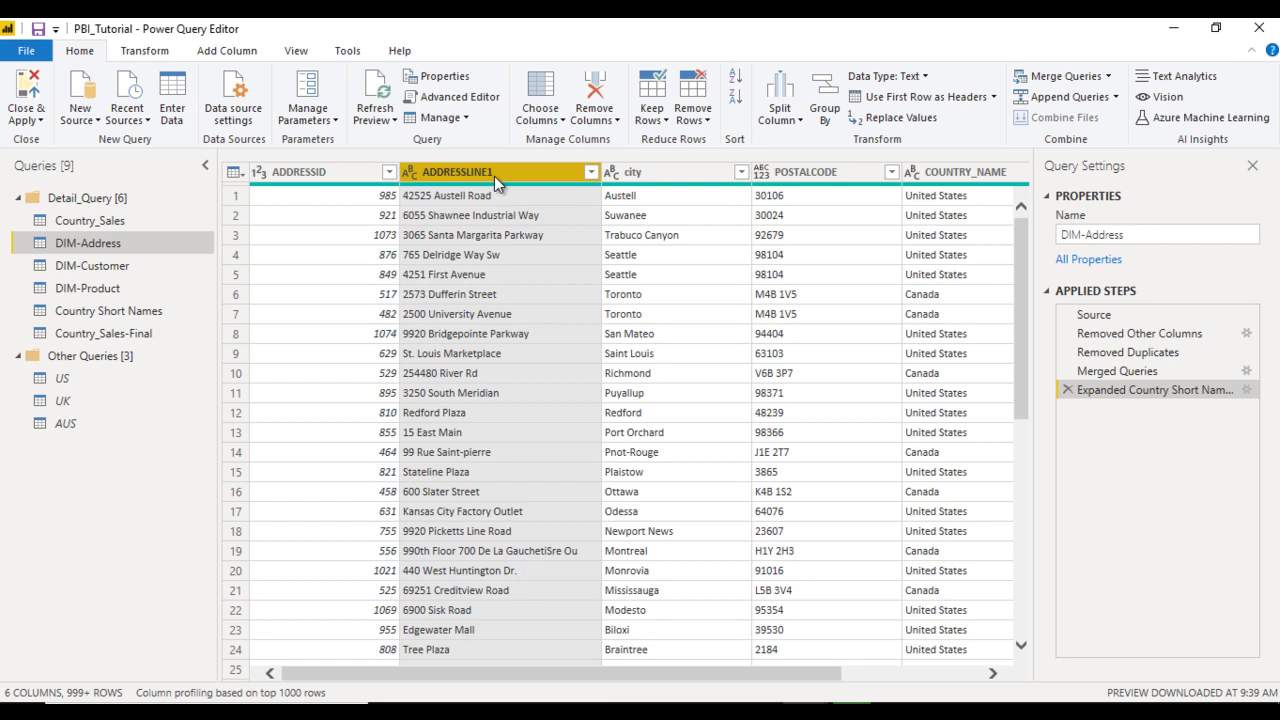
left_click(215, 53)
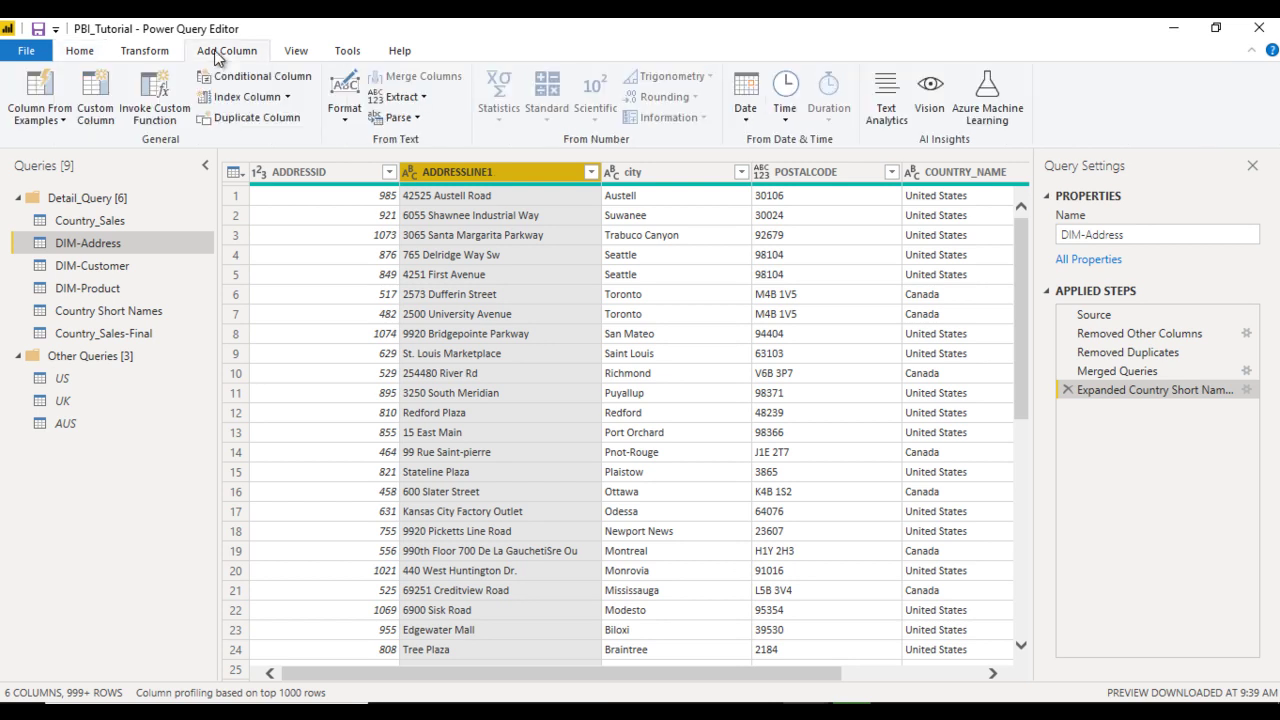
Create a custom column 'first5char' with the formula Text.Start([ADDRESSLINE1],5).
left_click(108, 94)
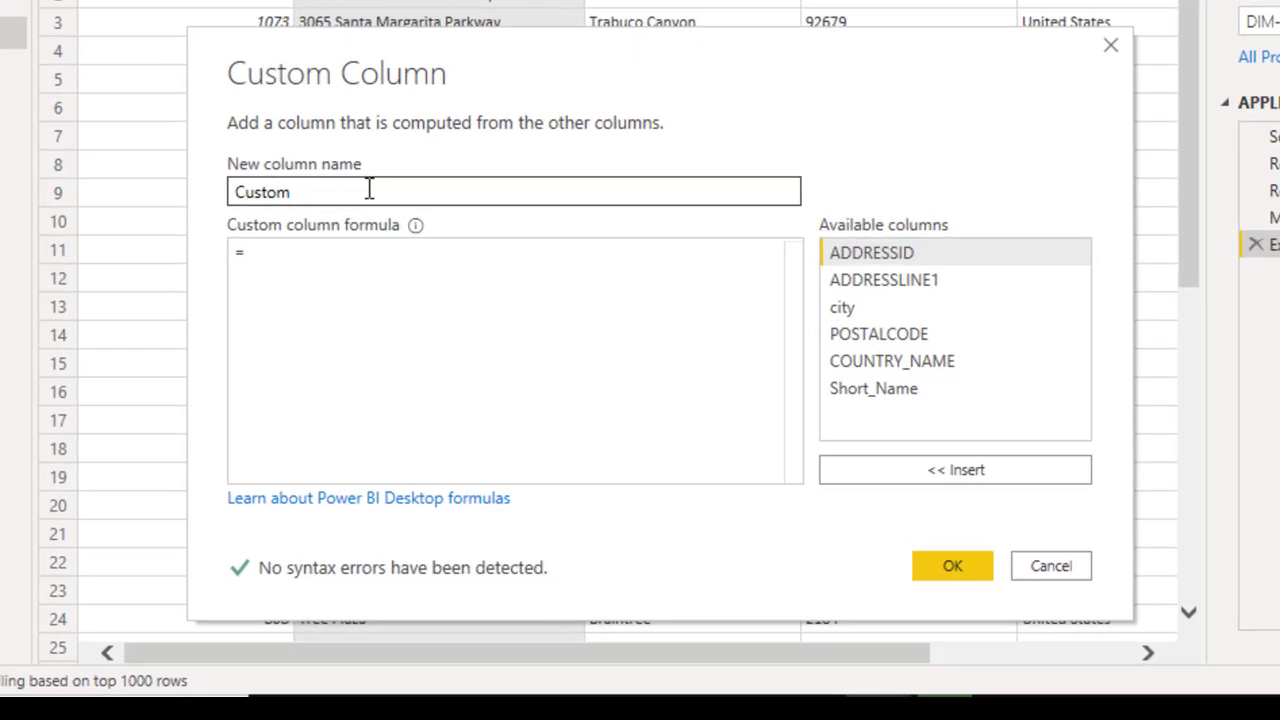
left_click_drag(381, 393, 358, 392)
left_click_drag(256, 184, 150, 200)
type("f")
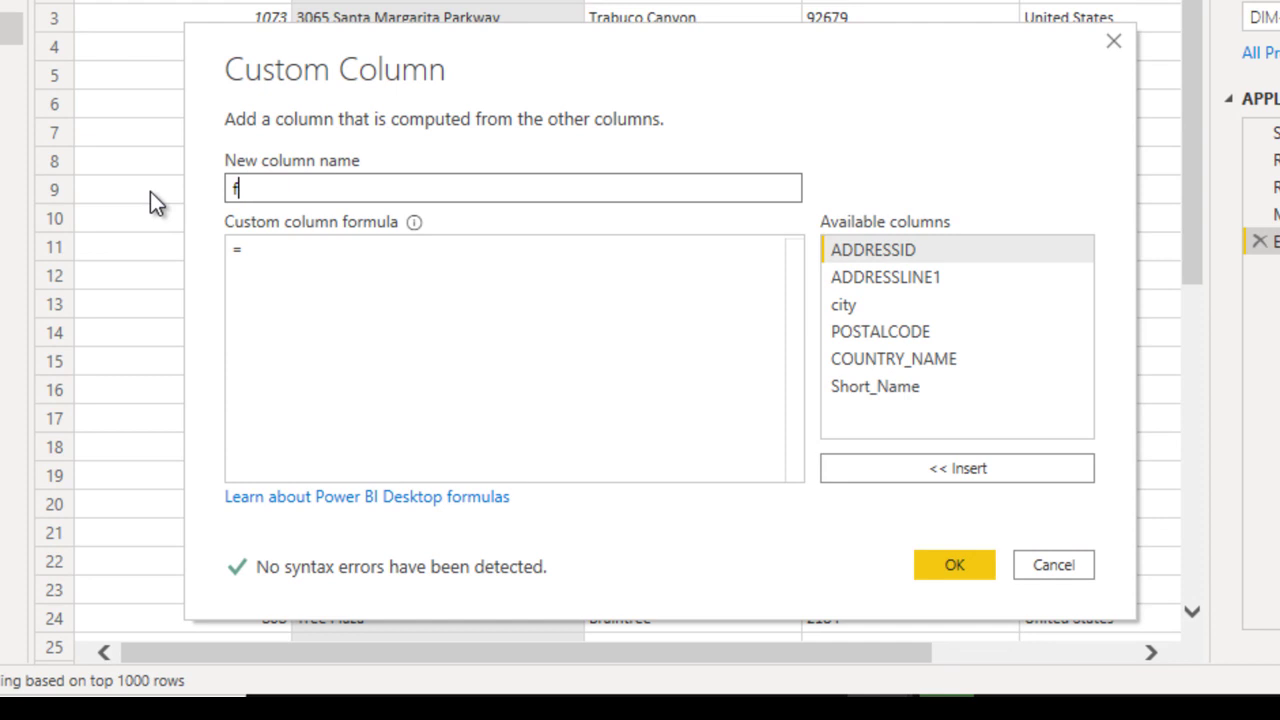
type("irst5")
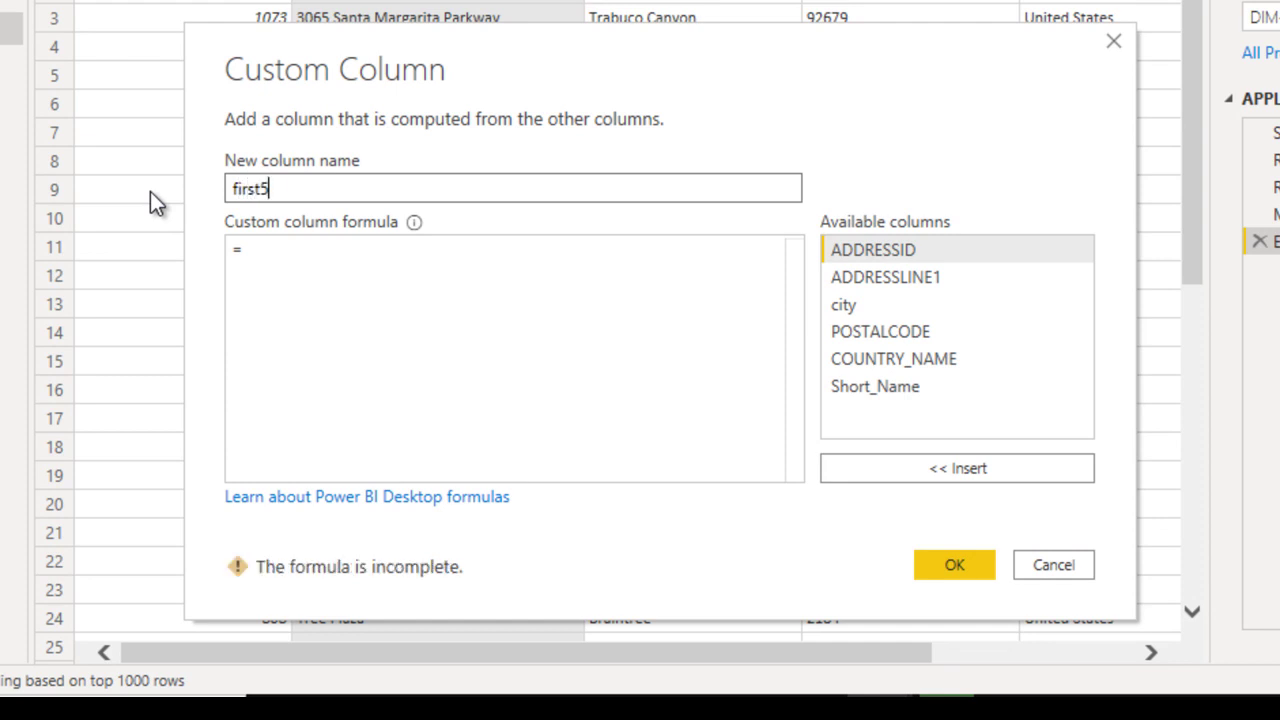
type("char")
left_click(424, 333)
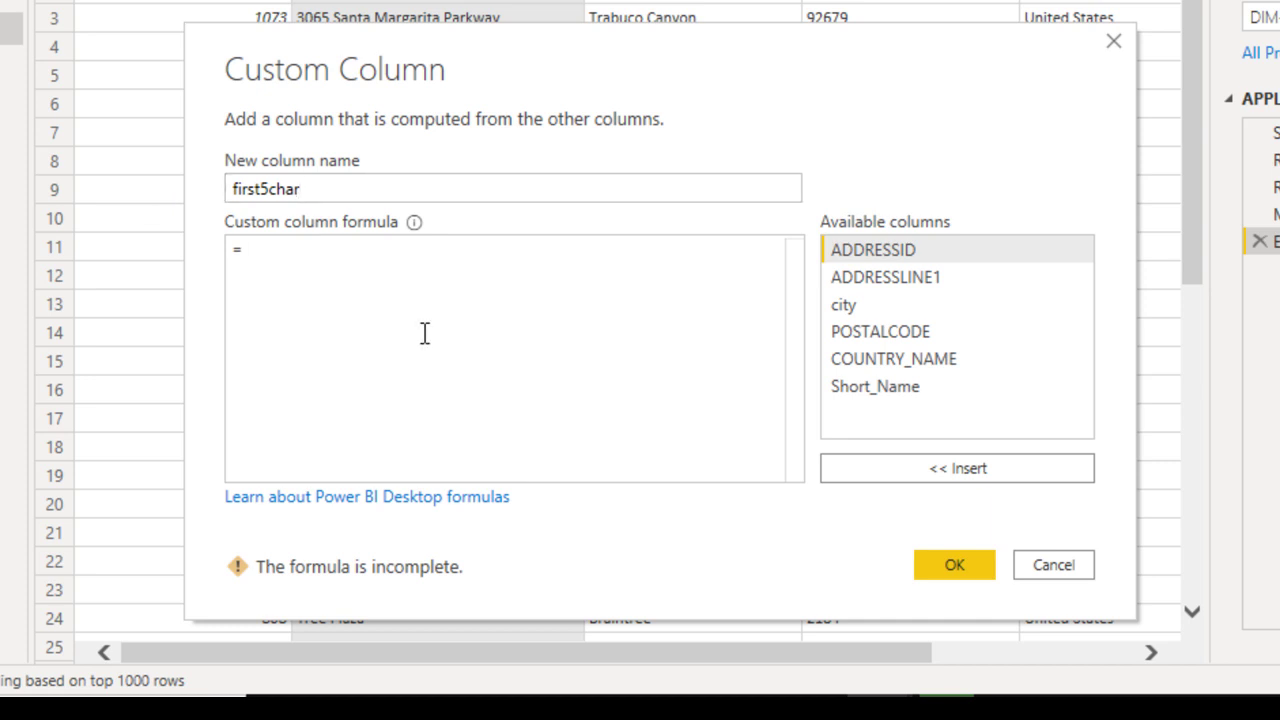
type("text")
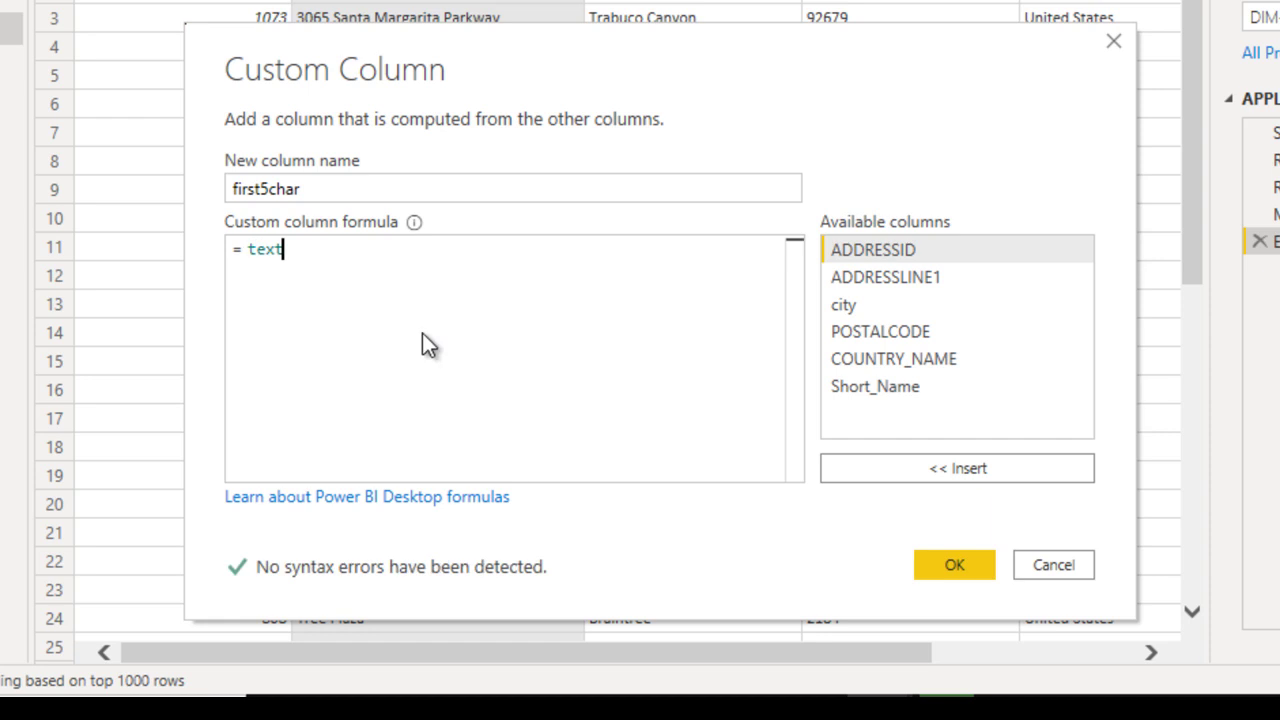
type(".sta")
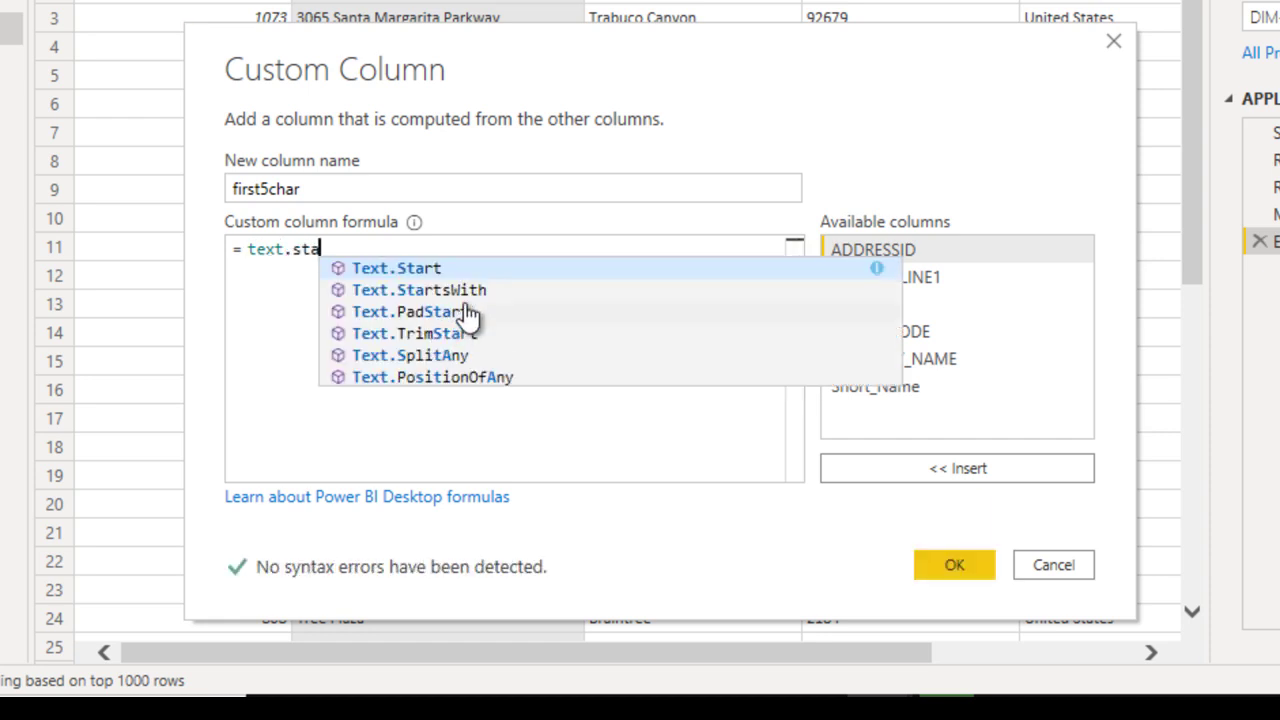
left_click(509, 268)
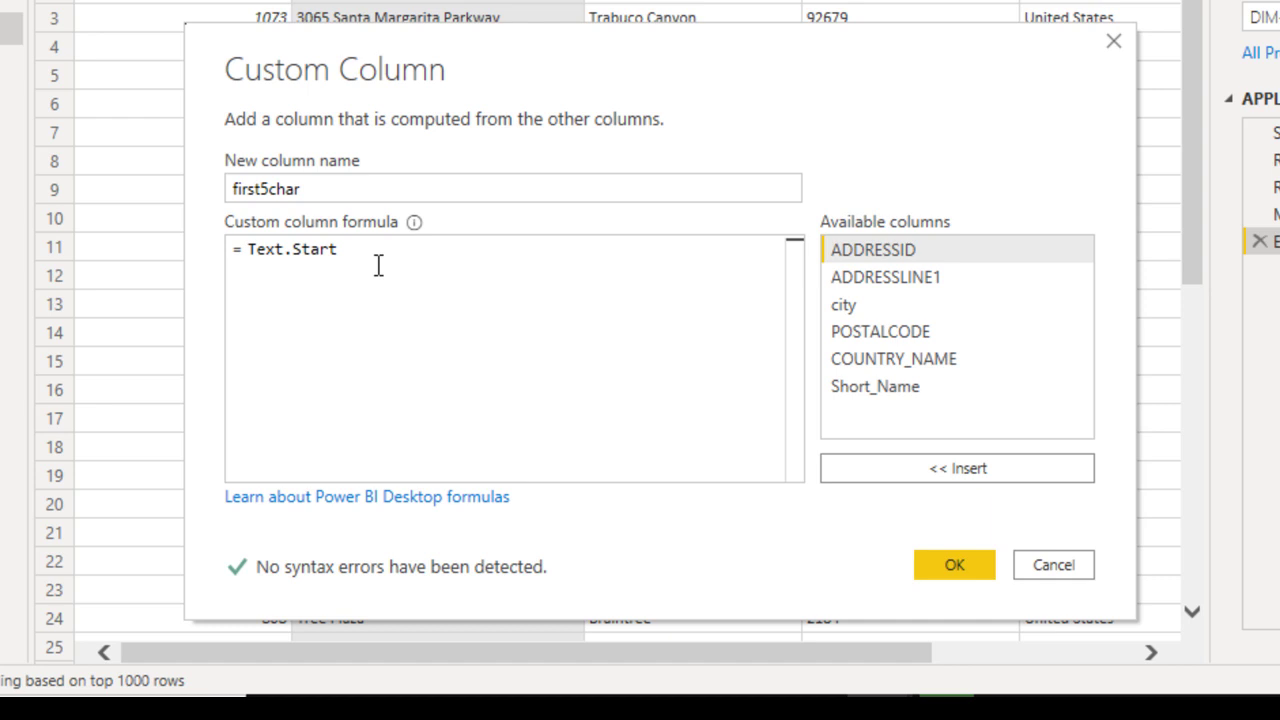
type("(")
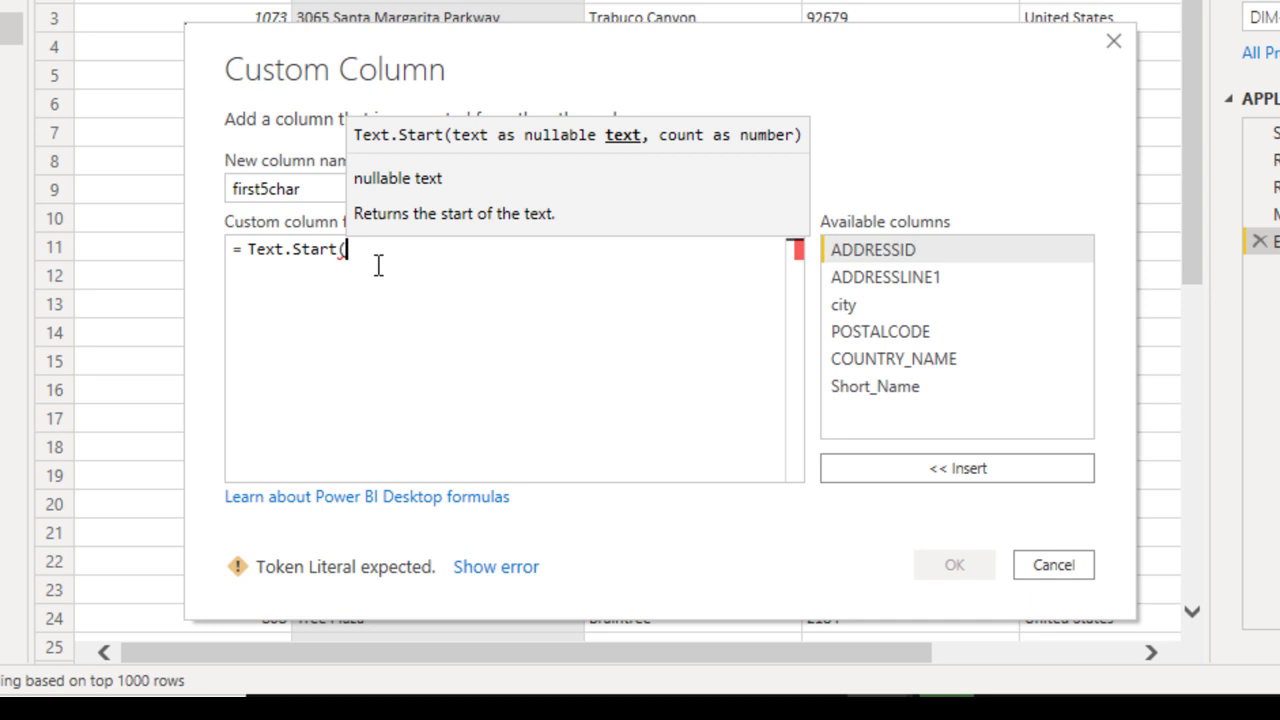
type("add")
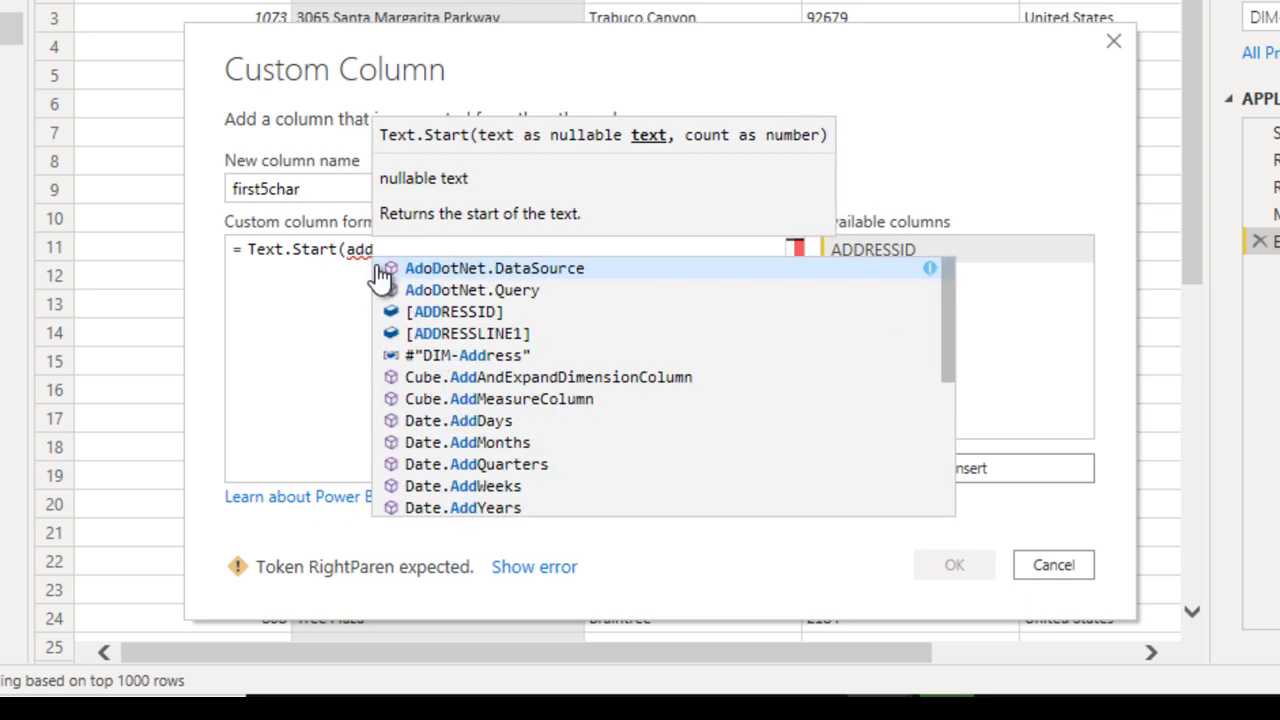
left_click(505, 334)
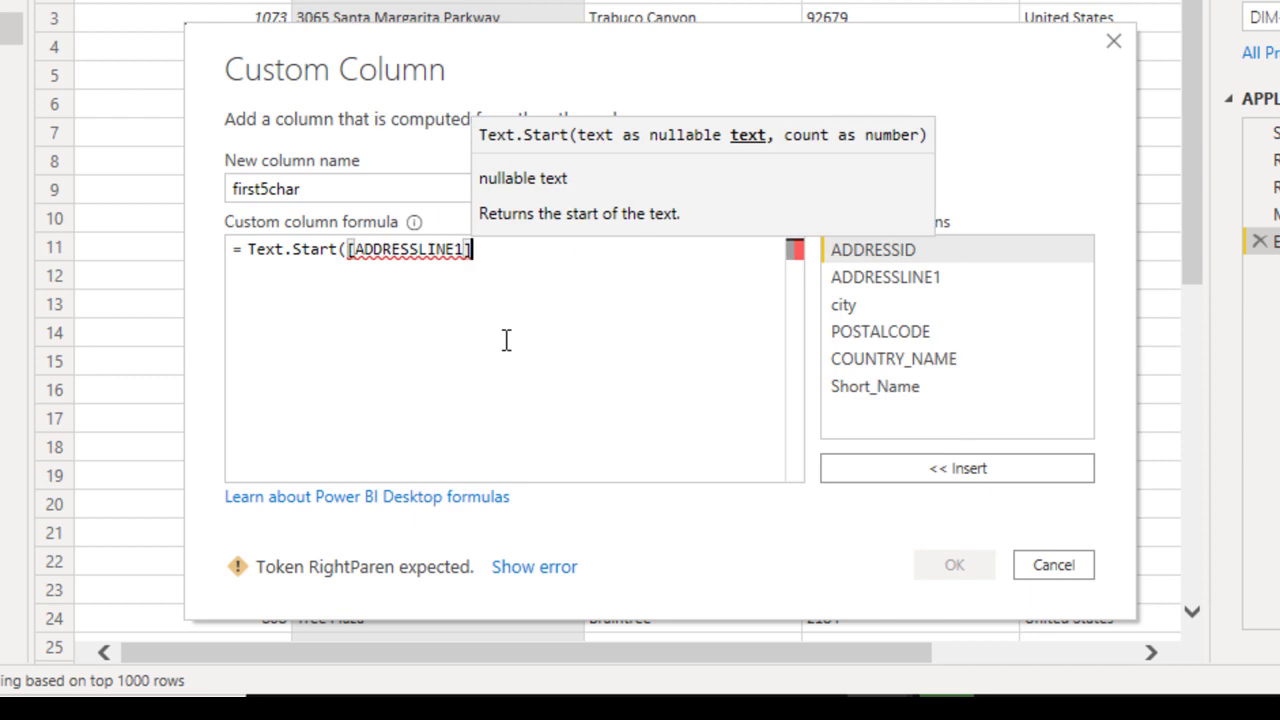
type(",")
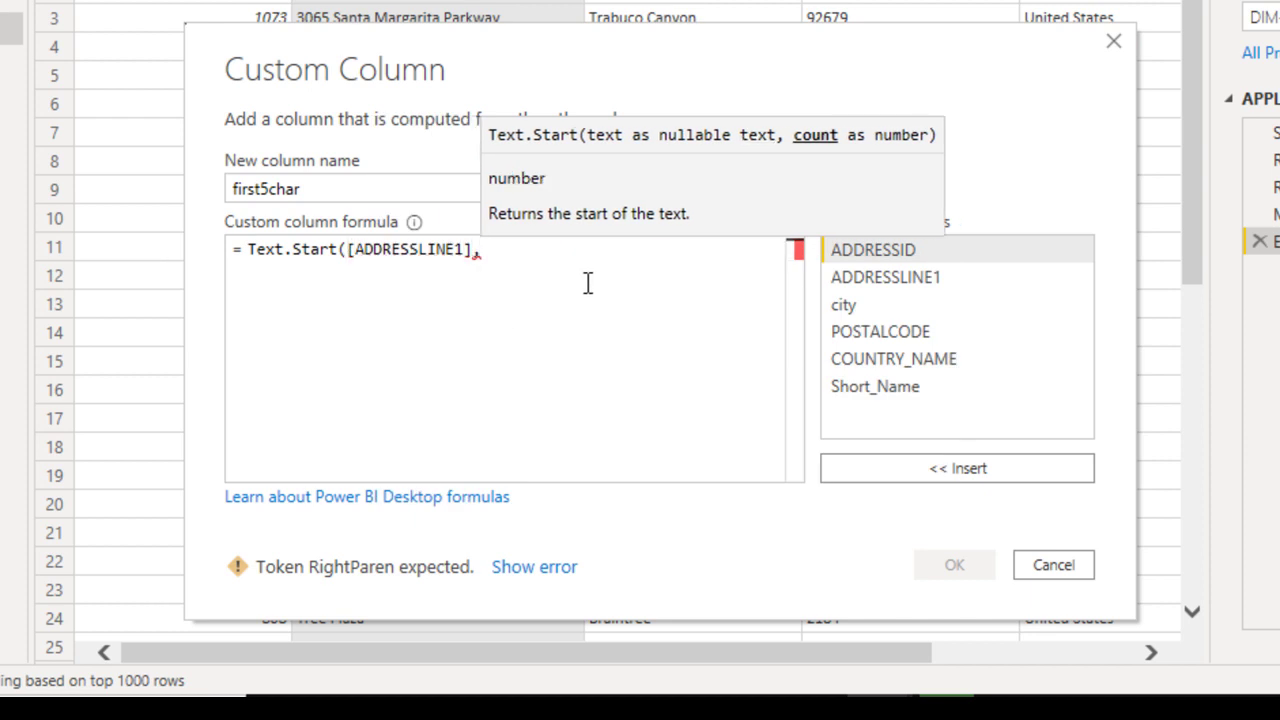
type("5")
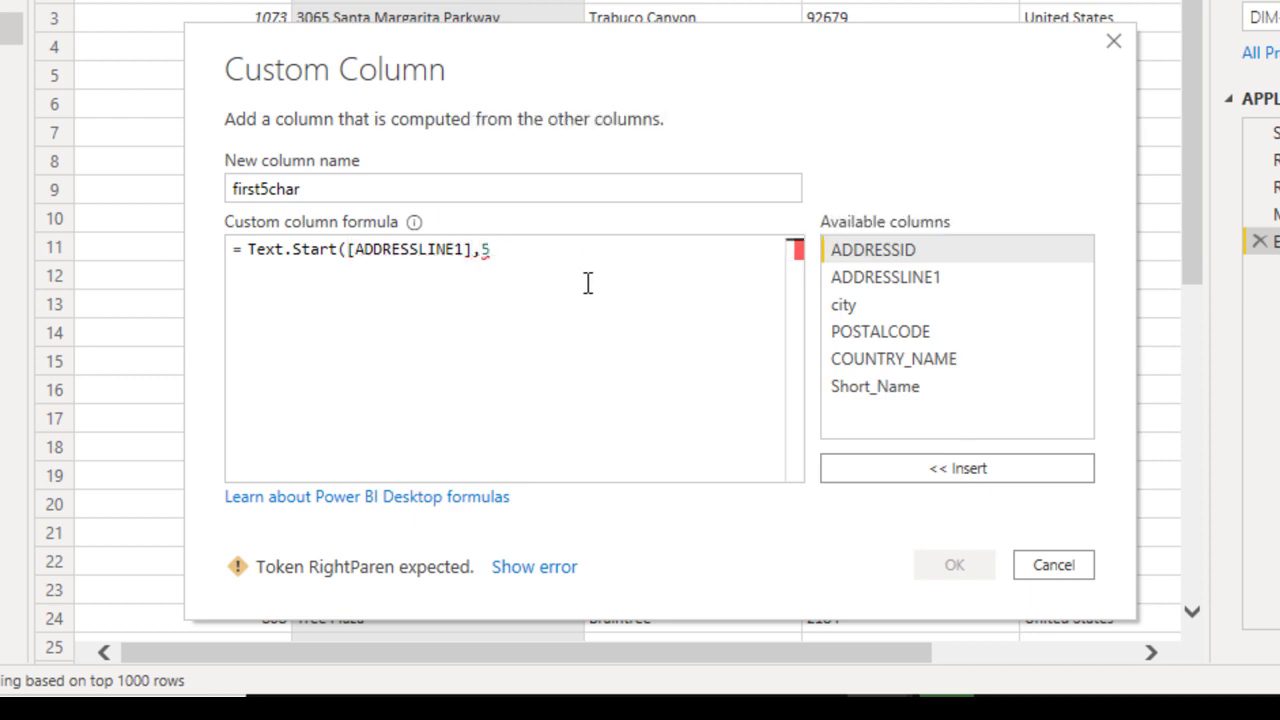
type(")")
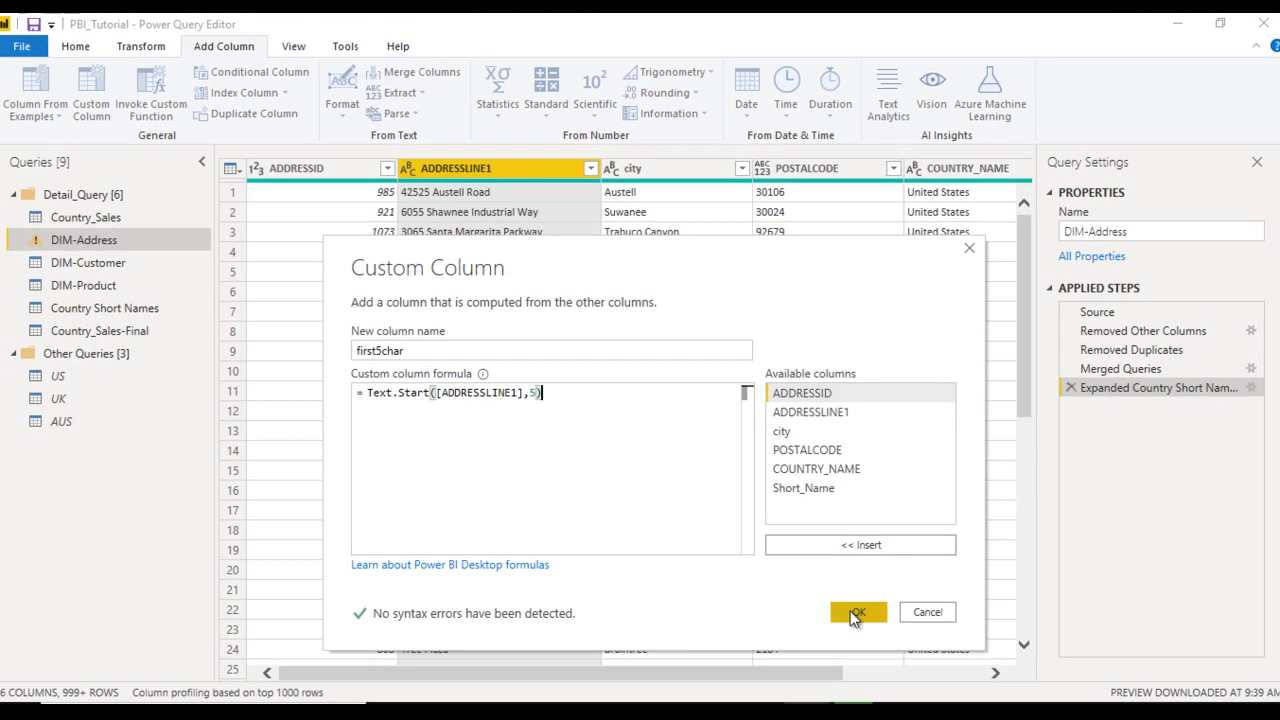
left_click(856, 613)
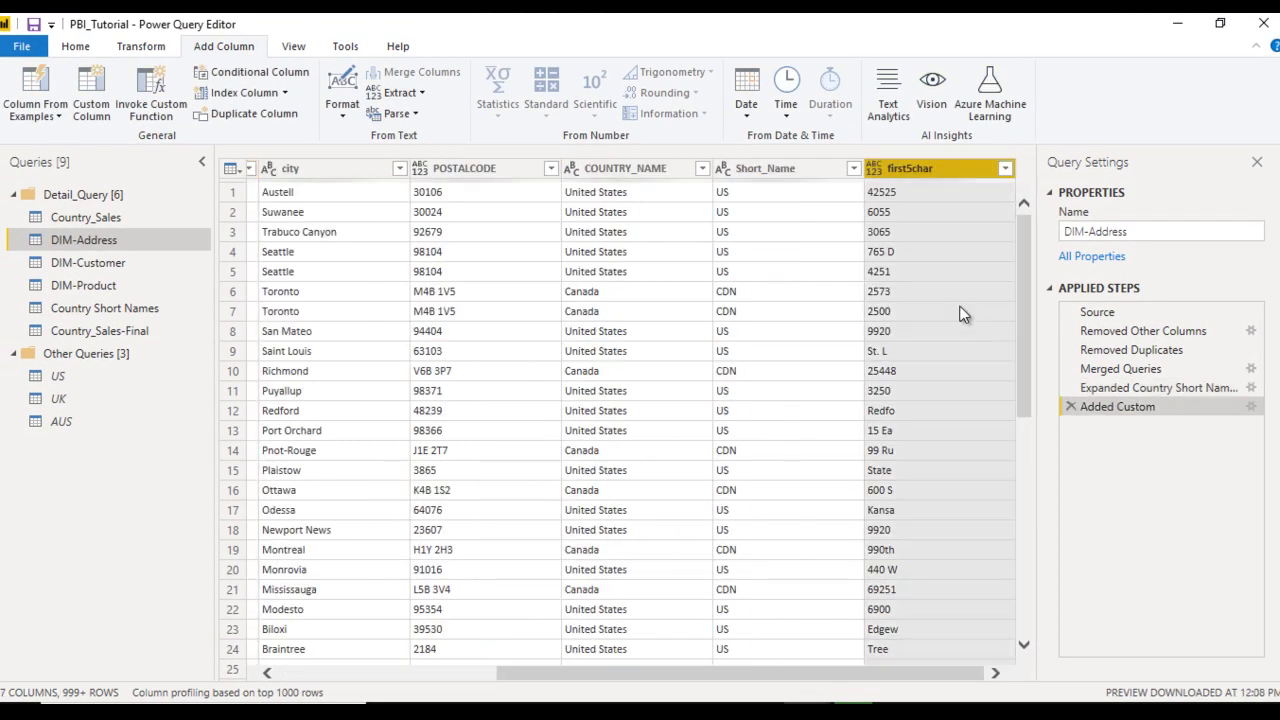
Close & Apply the DIM-Address query changes and return to the report.
mouse_move(897, 181)
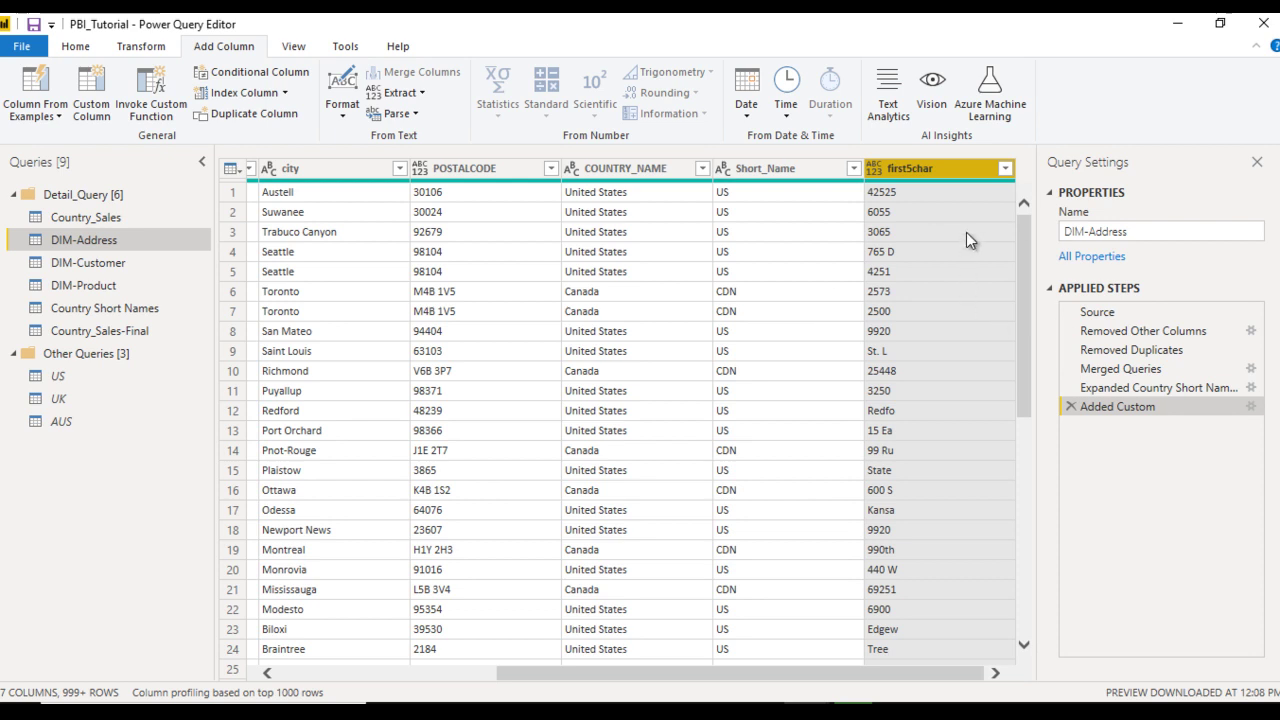
left_click(78, 47)
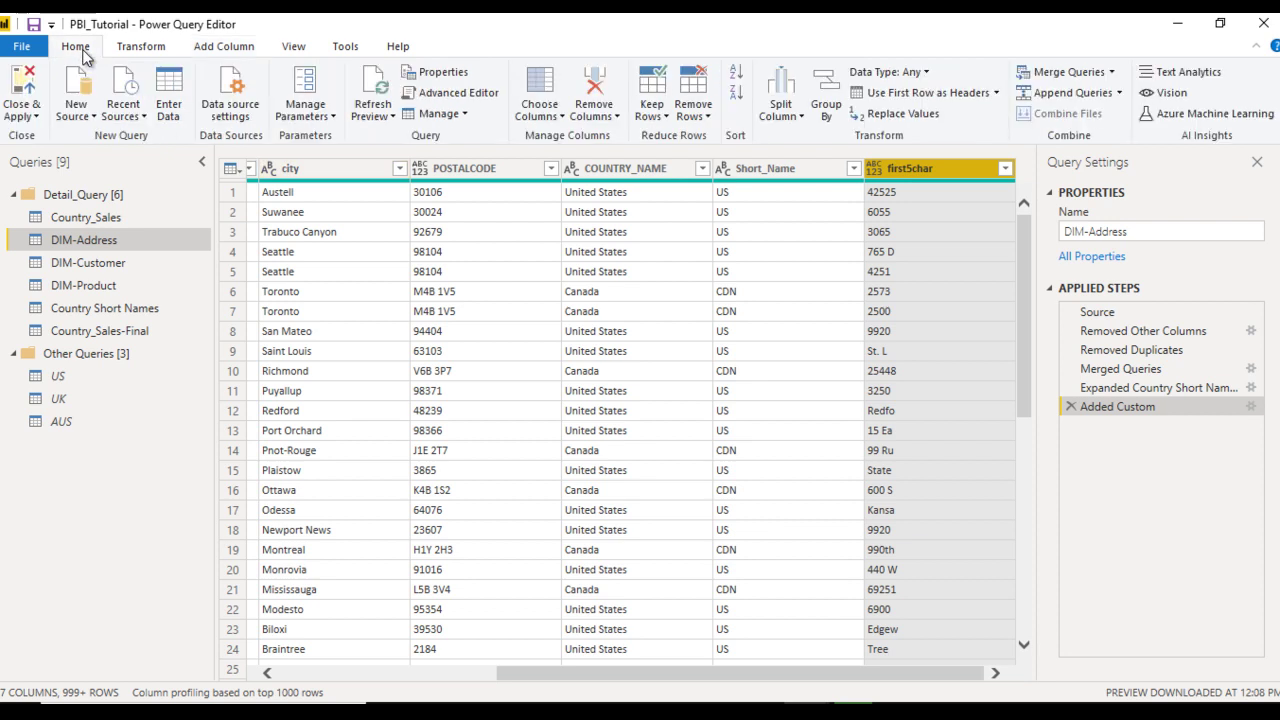
left_click(22, 118)
left_click(40, 132)
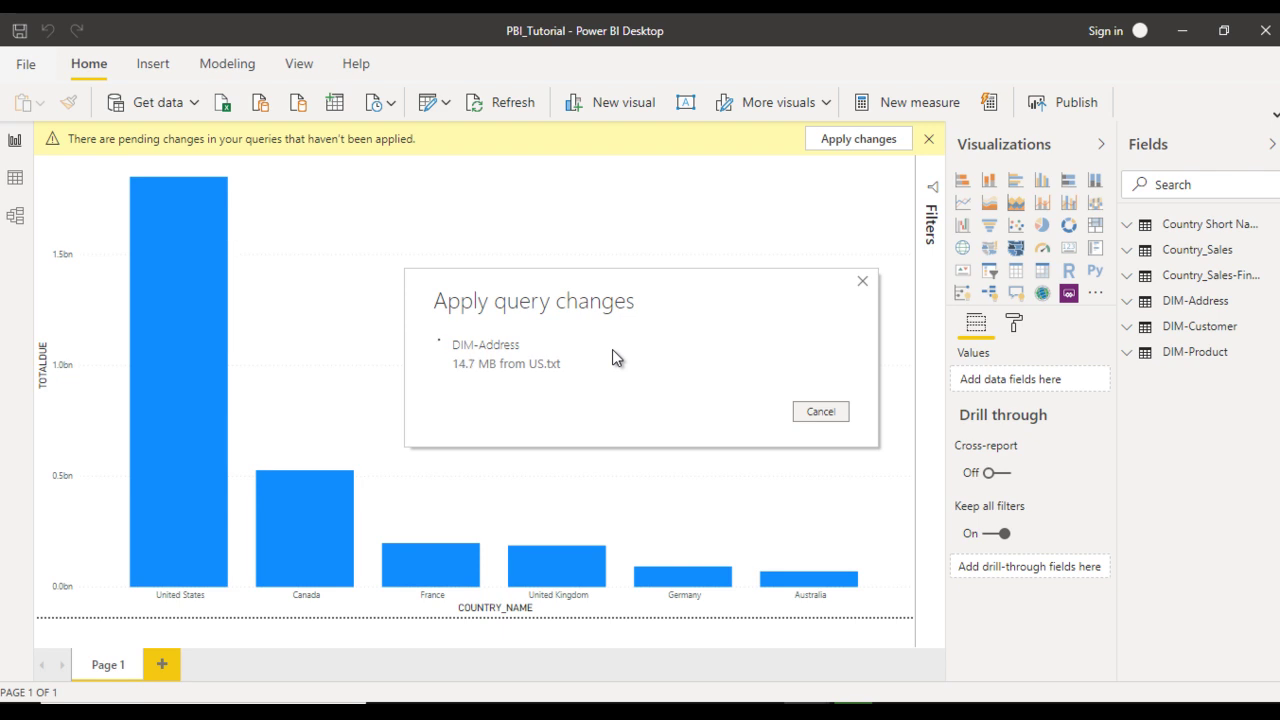
On a new Page 2, add a page-filling table listing ADDRESSLINE1 and first5char from DIM-Address.
left_click(160, 666)
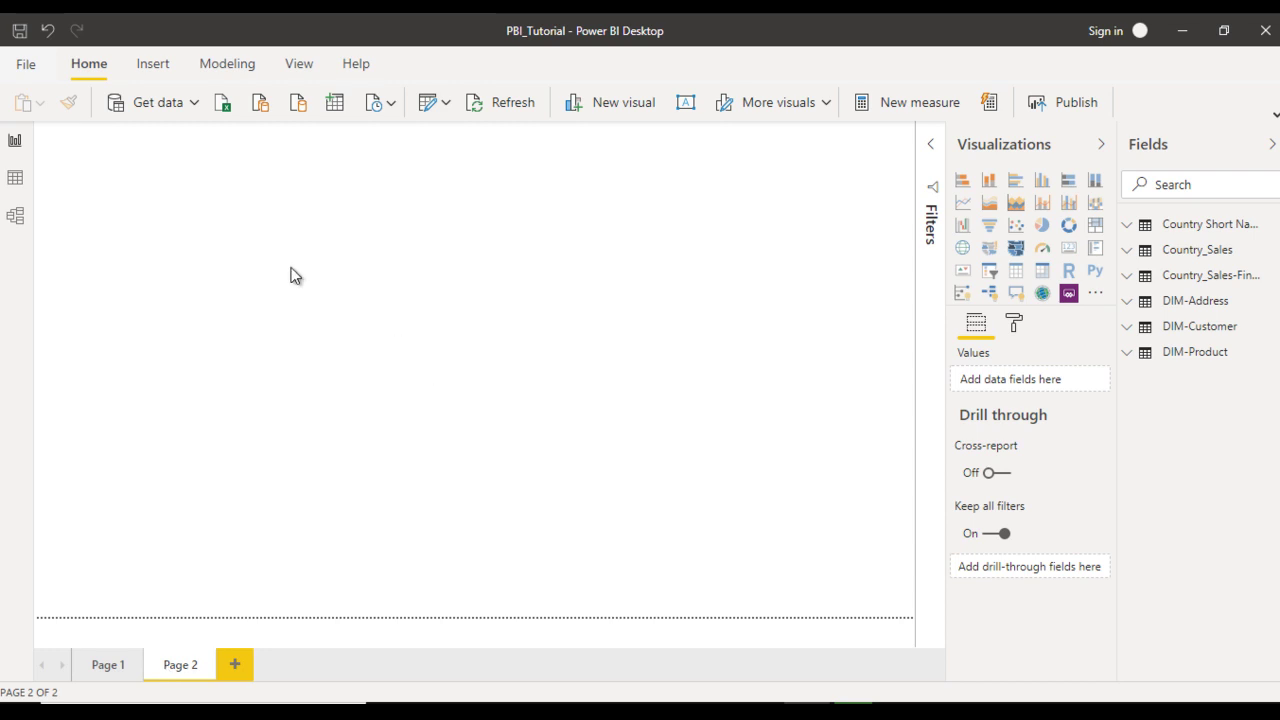
left_click(1017, 276)
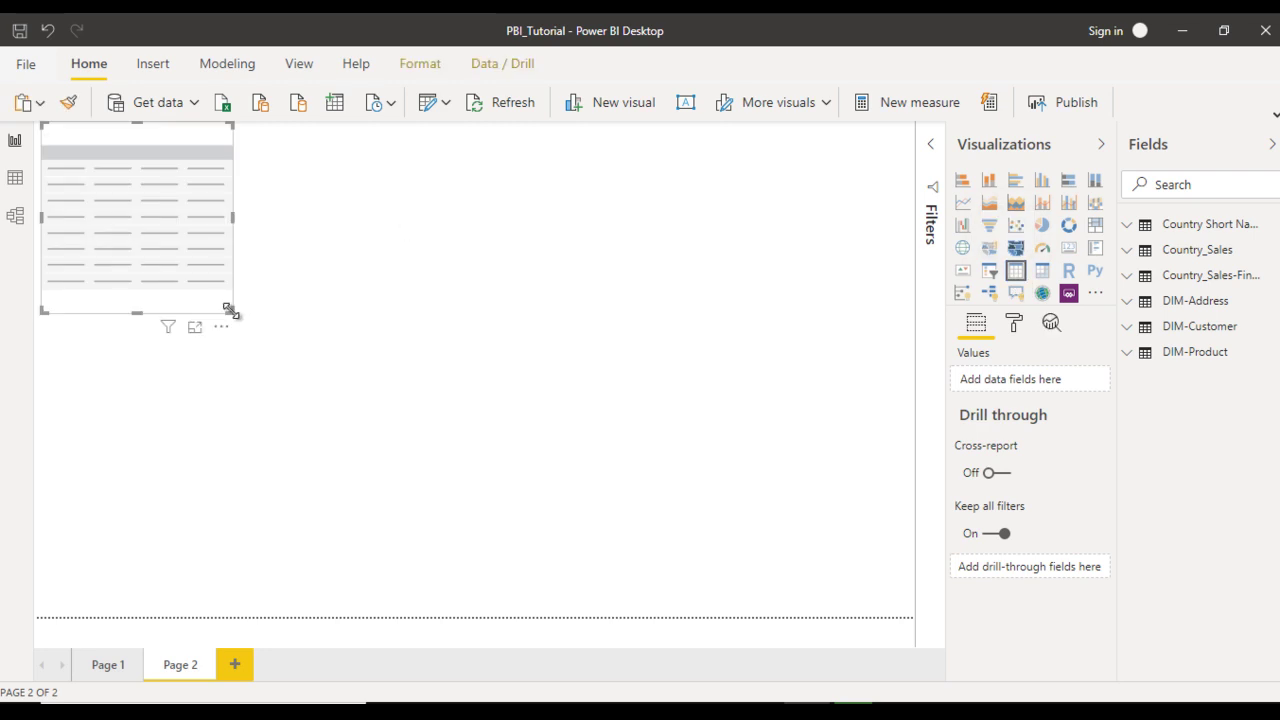
left_click_drag(231, 311, 937, 616)
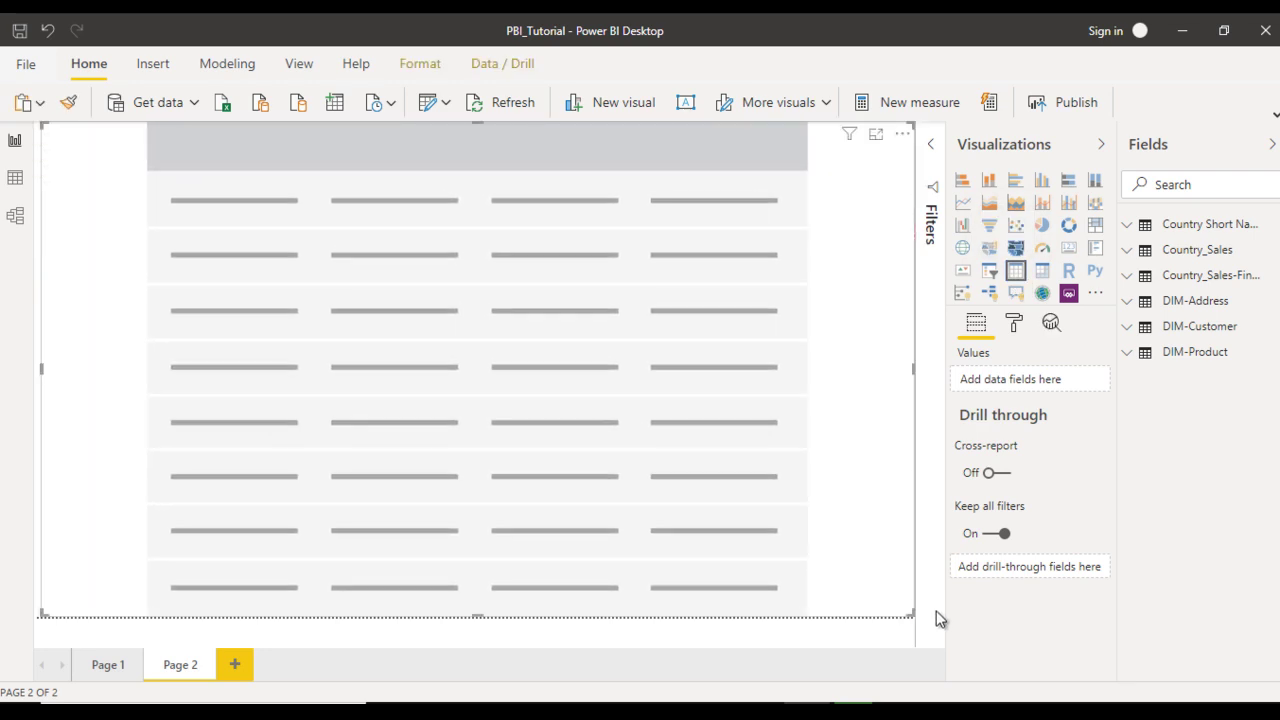
left_click(1127, 303)
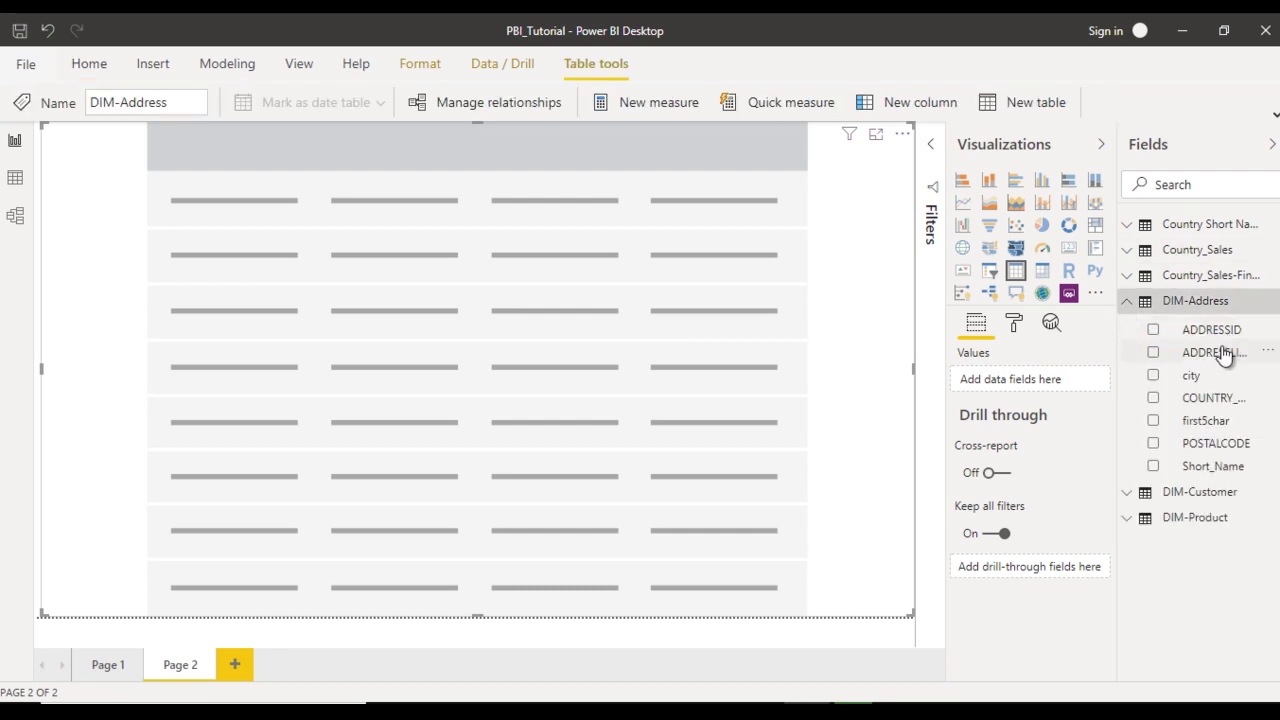
left_click_drag(1213, 360, 1043, 383)
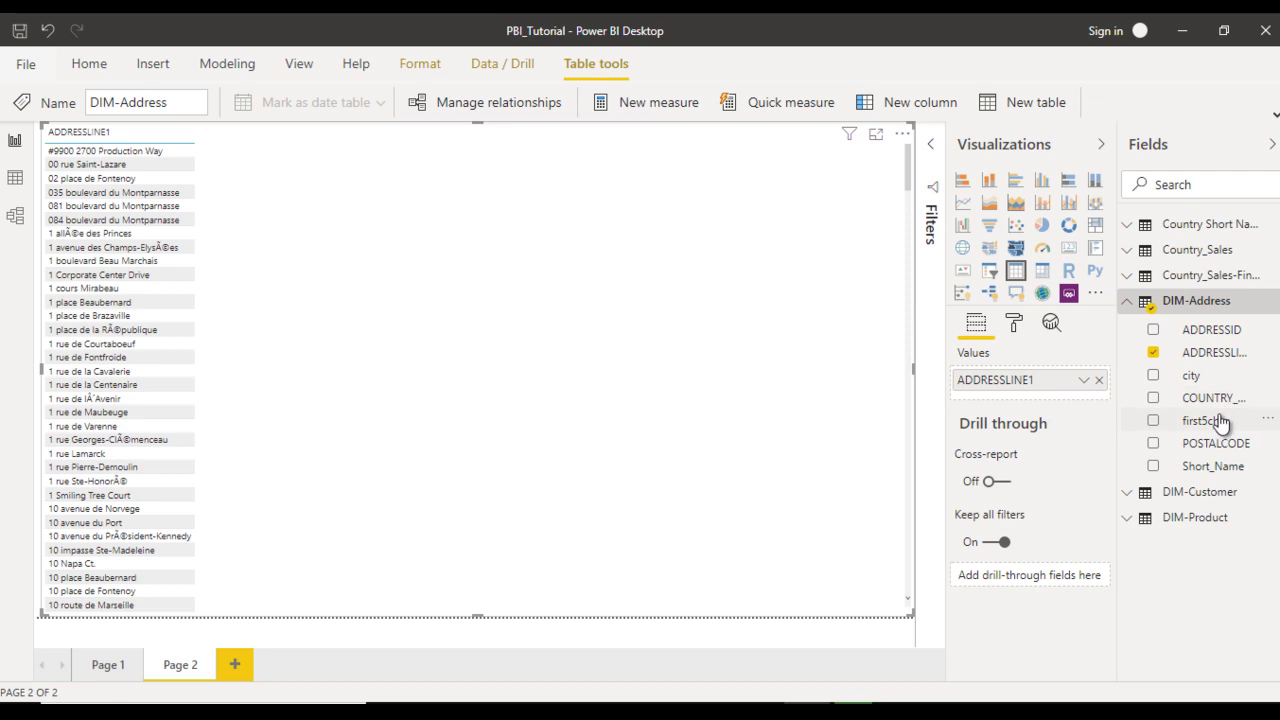
left_click_drag(1213, 427, 1045, 400)
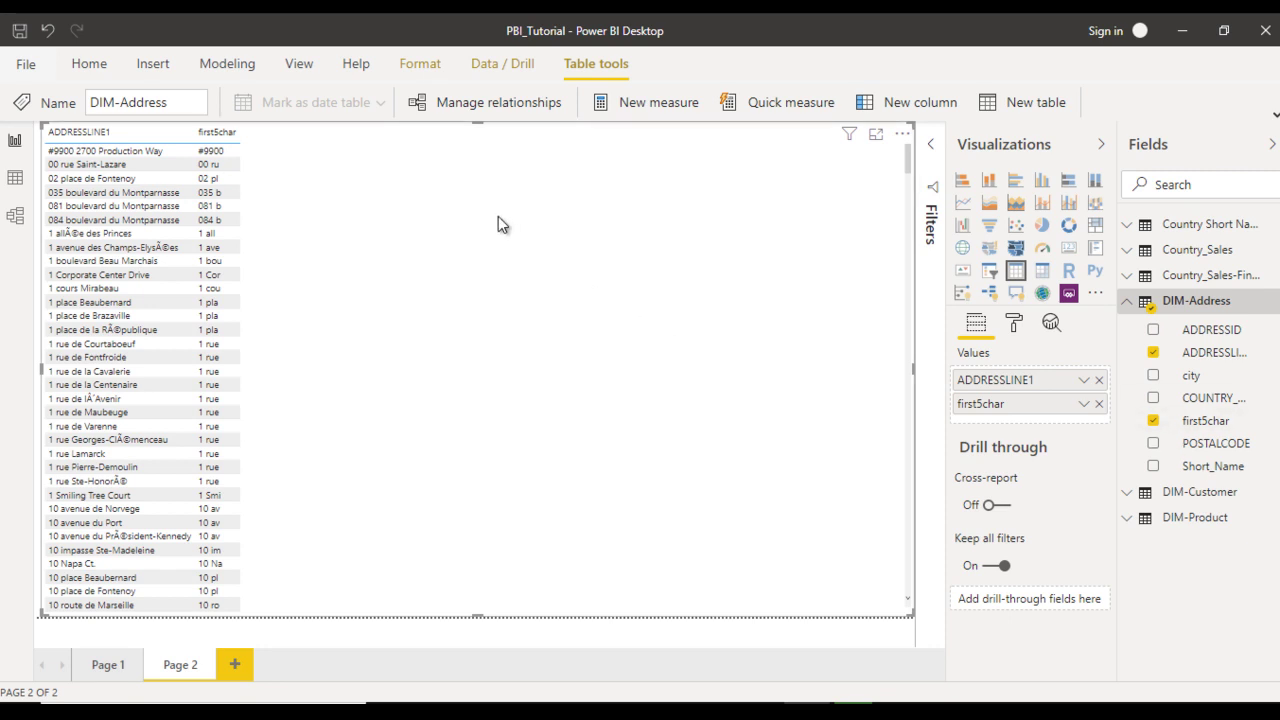
left_click(16, 178)
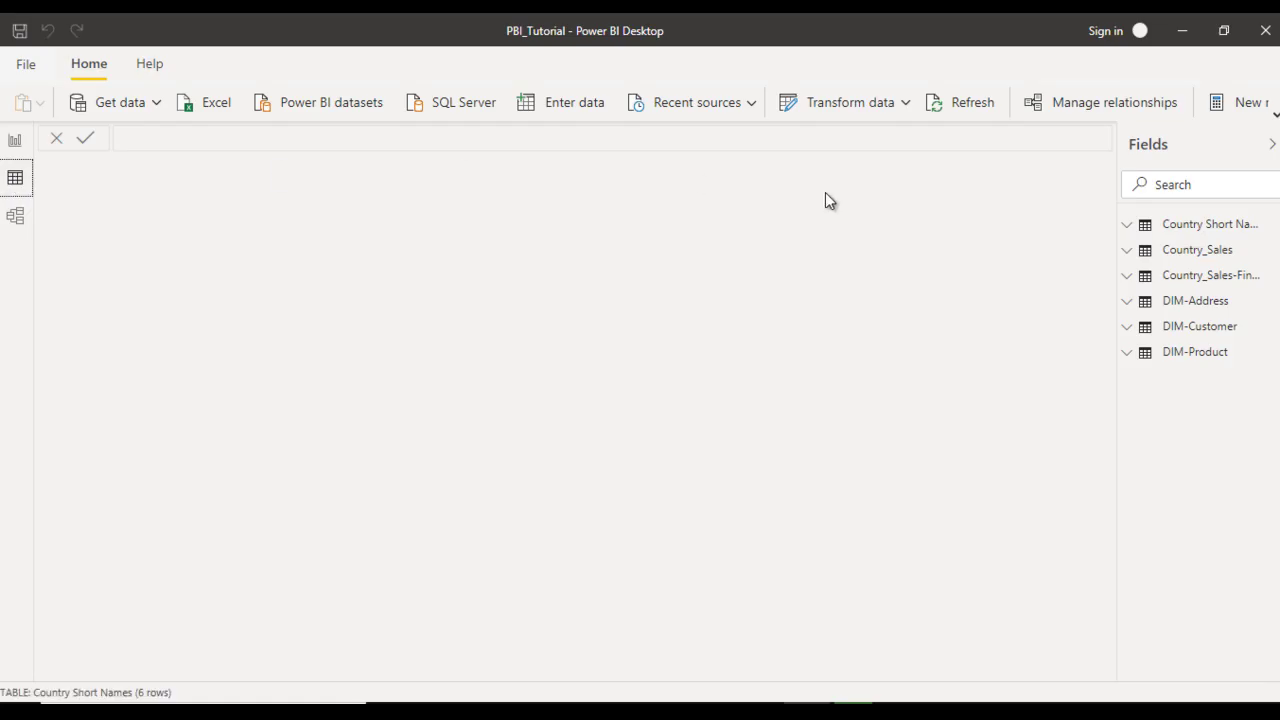
In Data view, select DIM-Address's ADDRESSLINE1 column and add a new calculated column.
left_click(1213, 310)
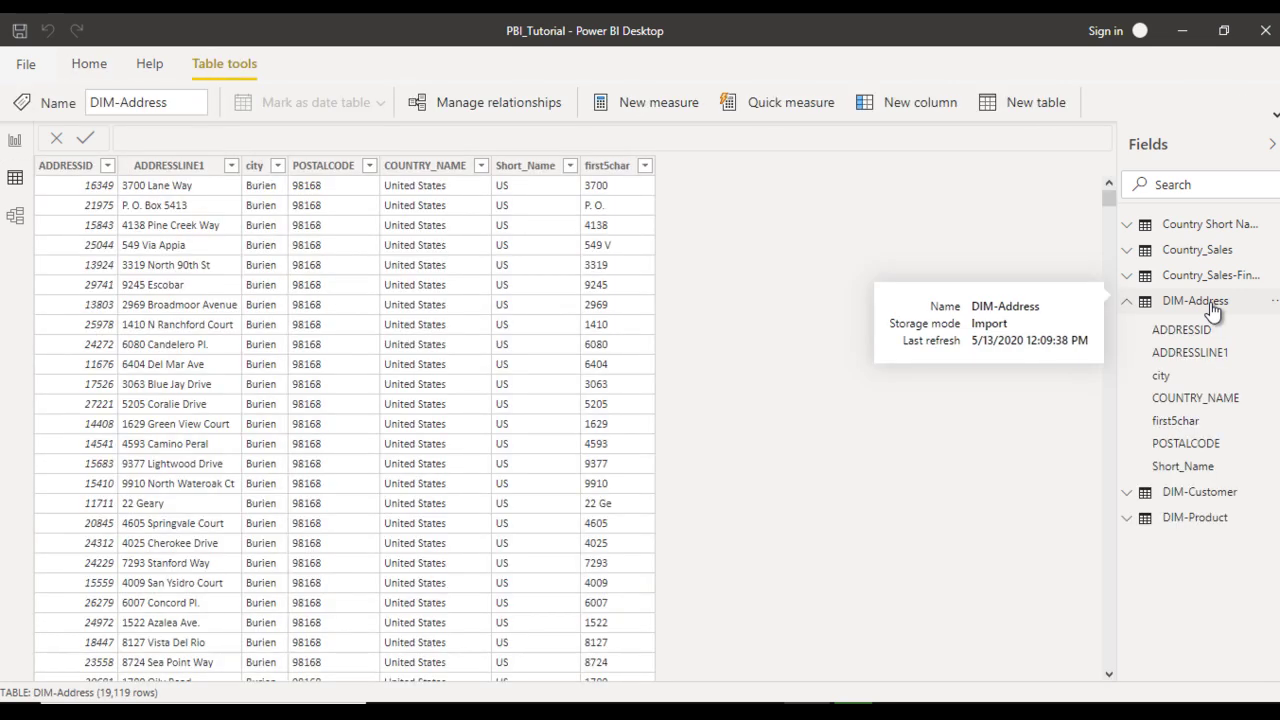
left_click(177, 167)
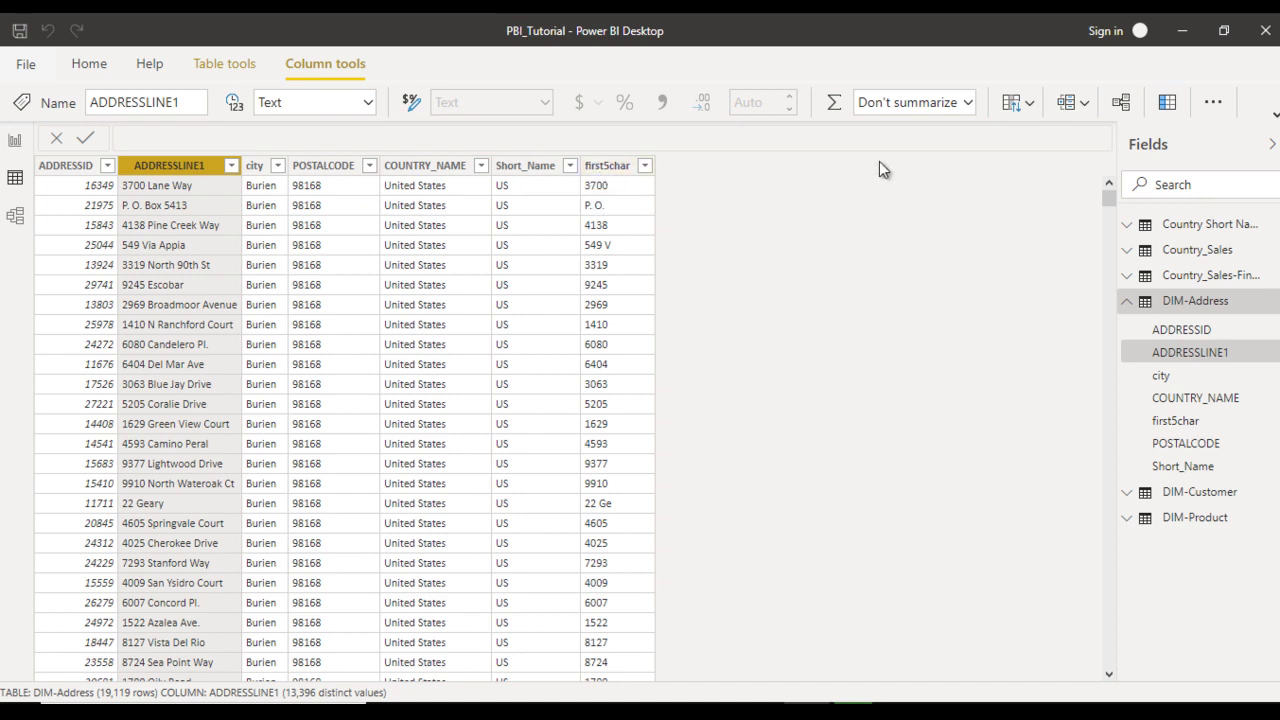
left_click(1170, 104)
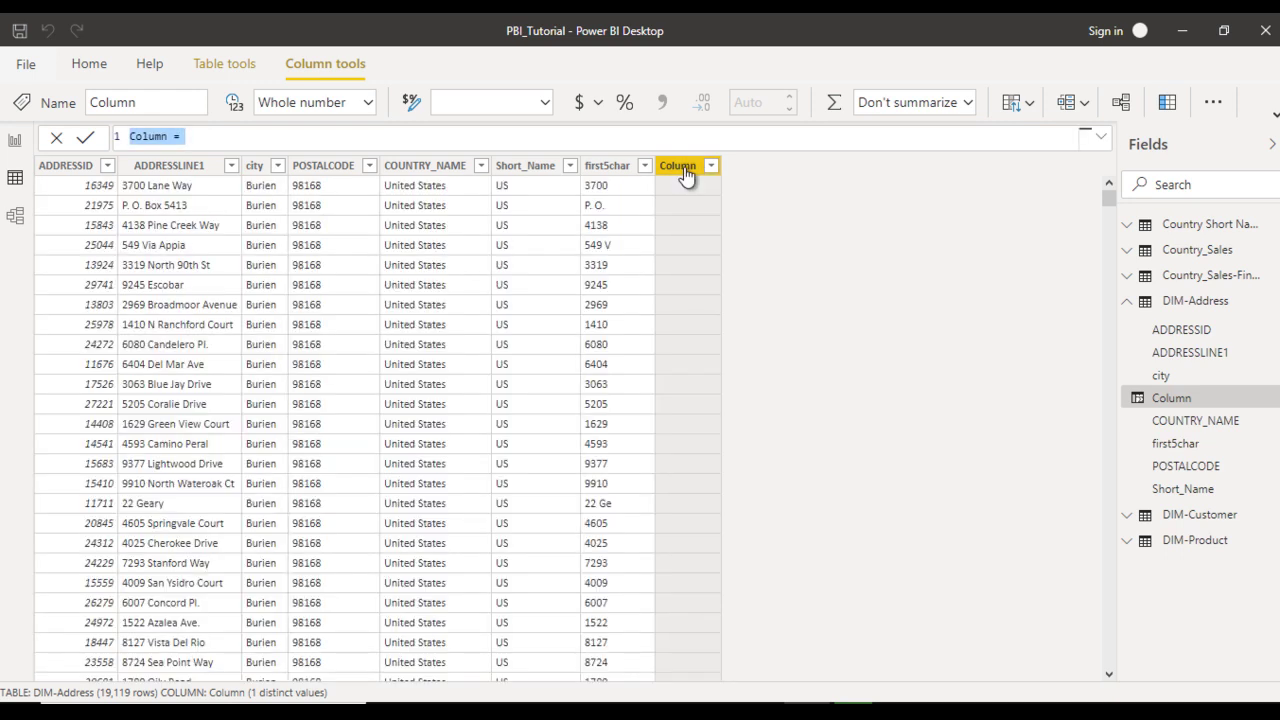
Define the column as daxfirst5char = LEFT('DIM-Address'[ADDRESSLINE1],5) and commit it.
left_click(158, 141)
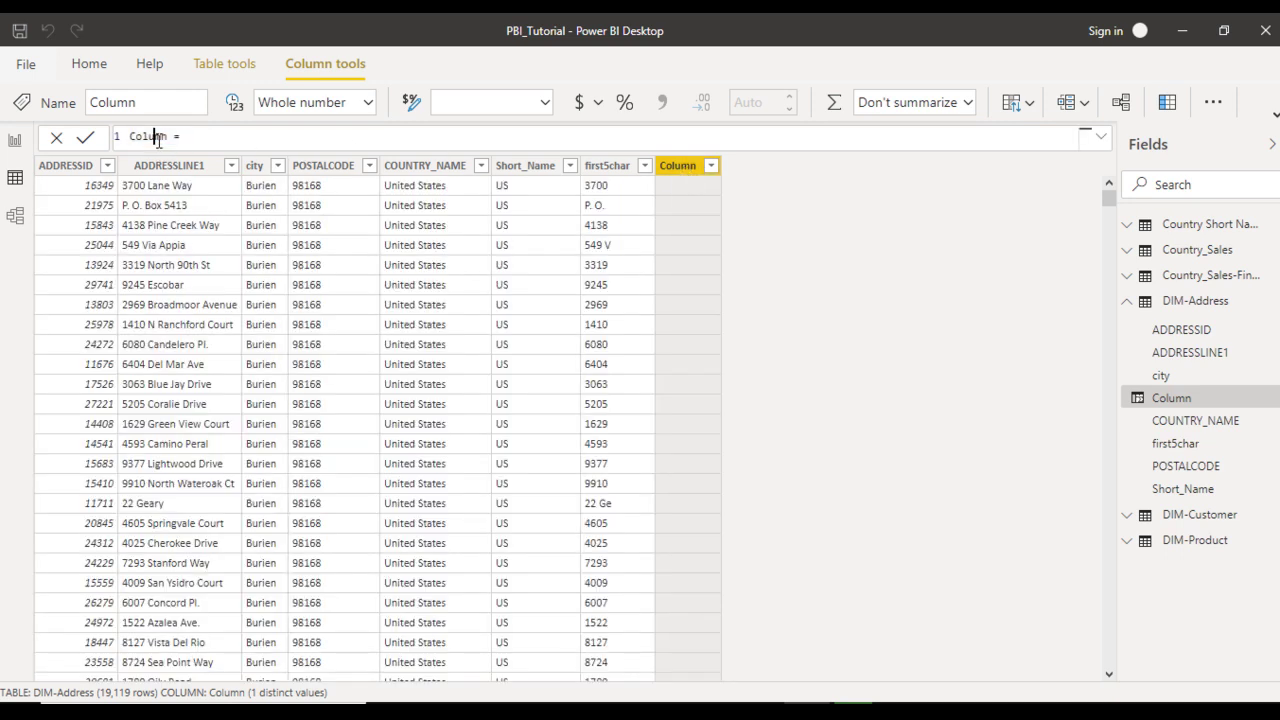
key("Right")
double_click(158, 141)
type("dax")
type("first")
type("5c")
type("har")
type("le")
type("ft")
type("(")
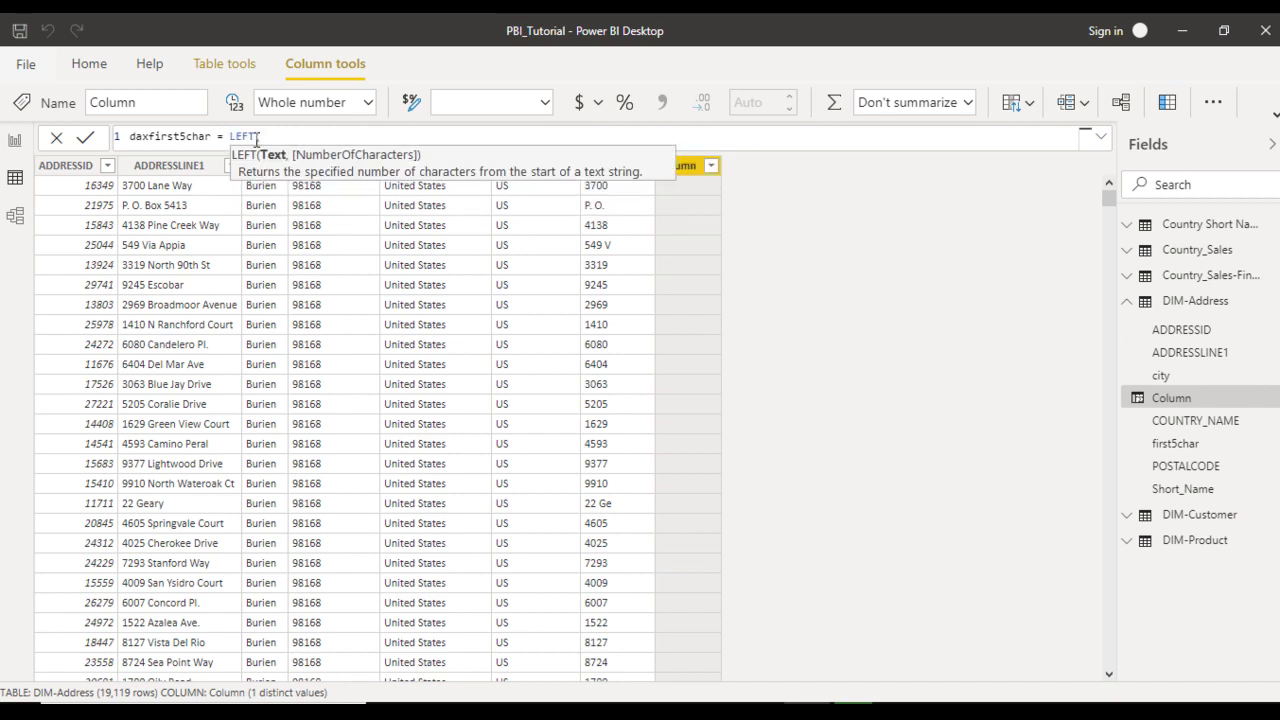
type("adre")
key("BackSpace")
key("BackSpace")
type("dd")
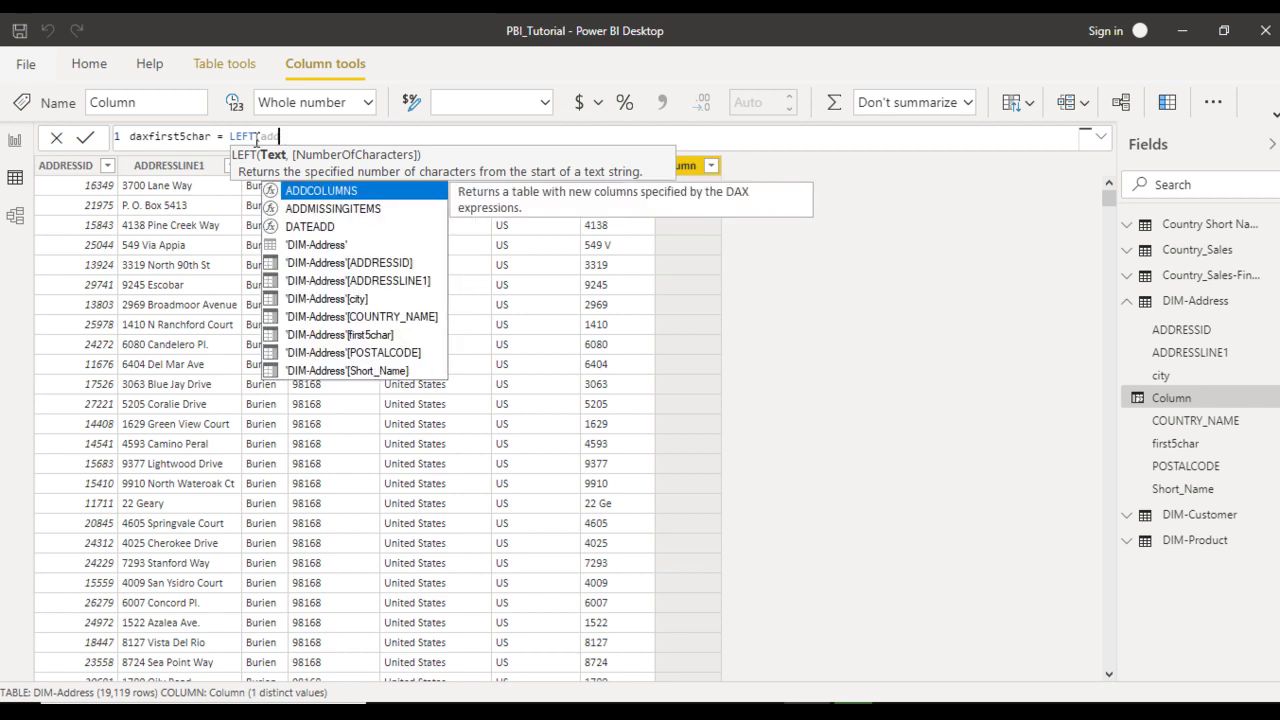
left_click(394, 282)
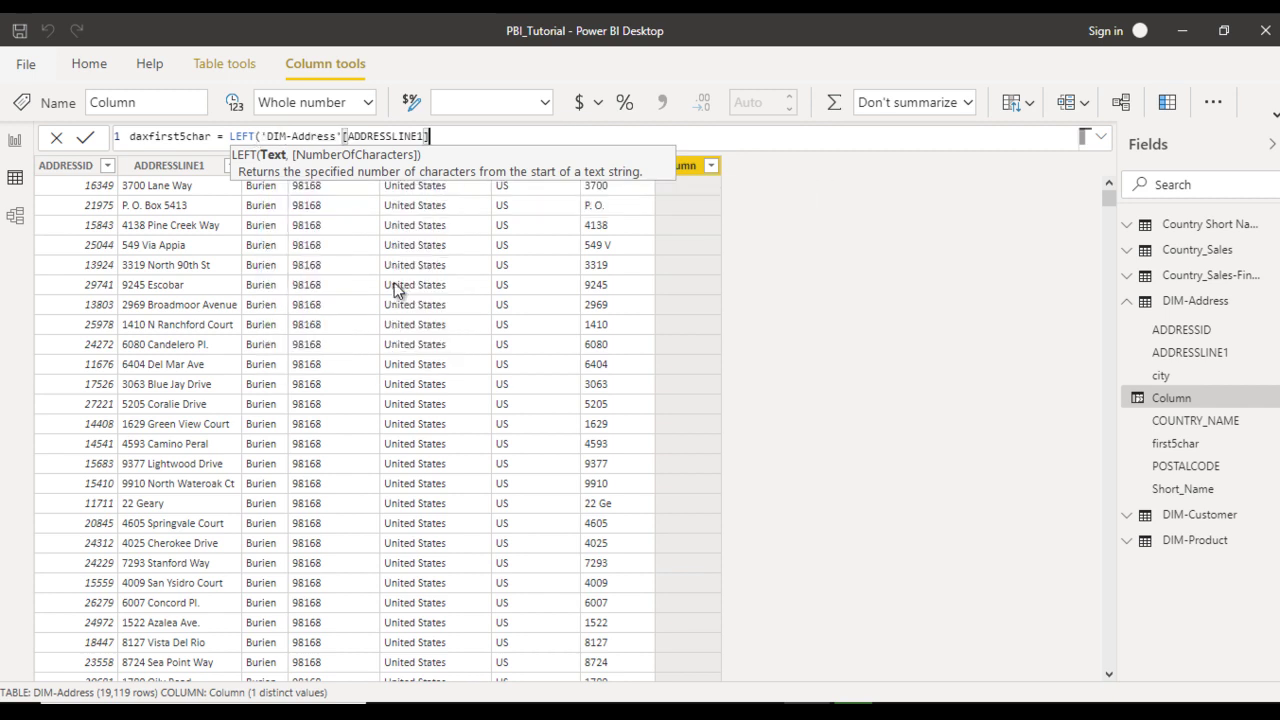
type(",")
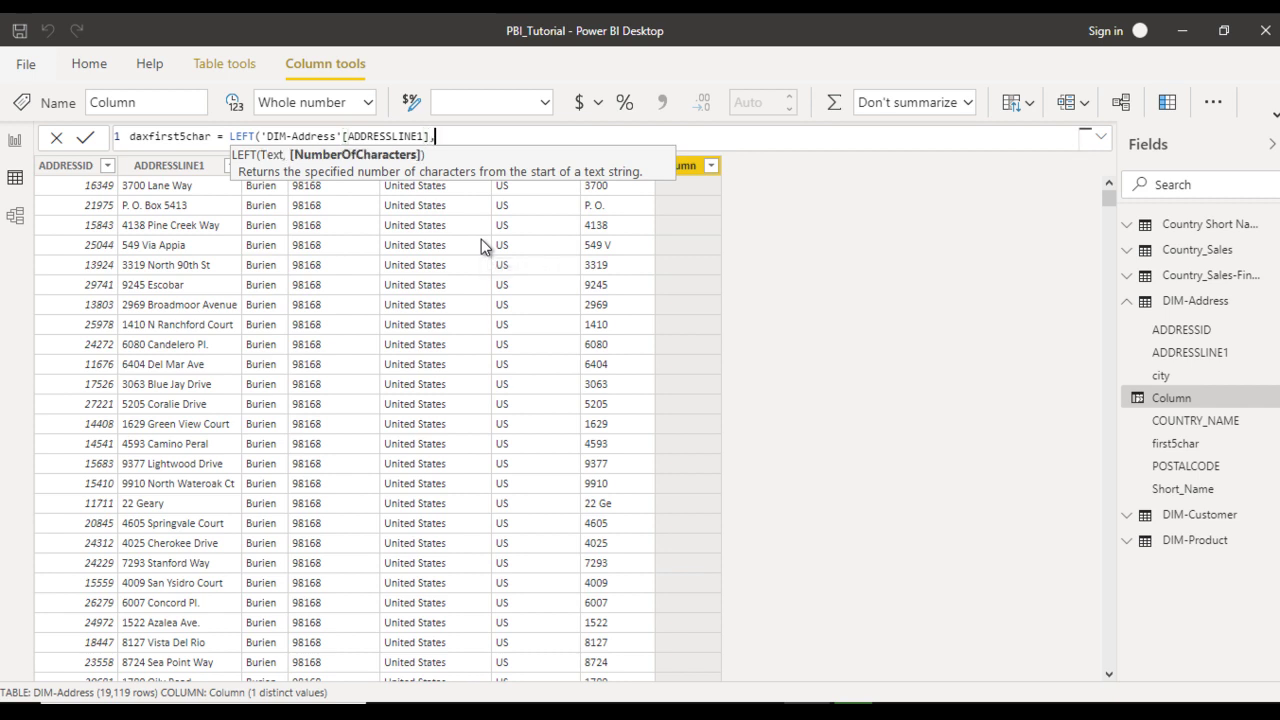
type("5)")
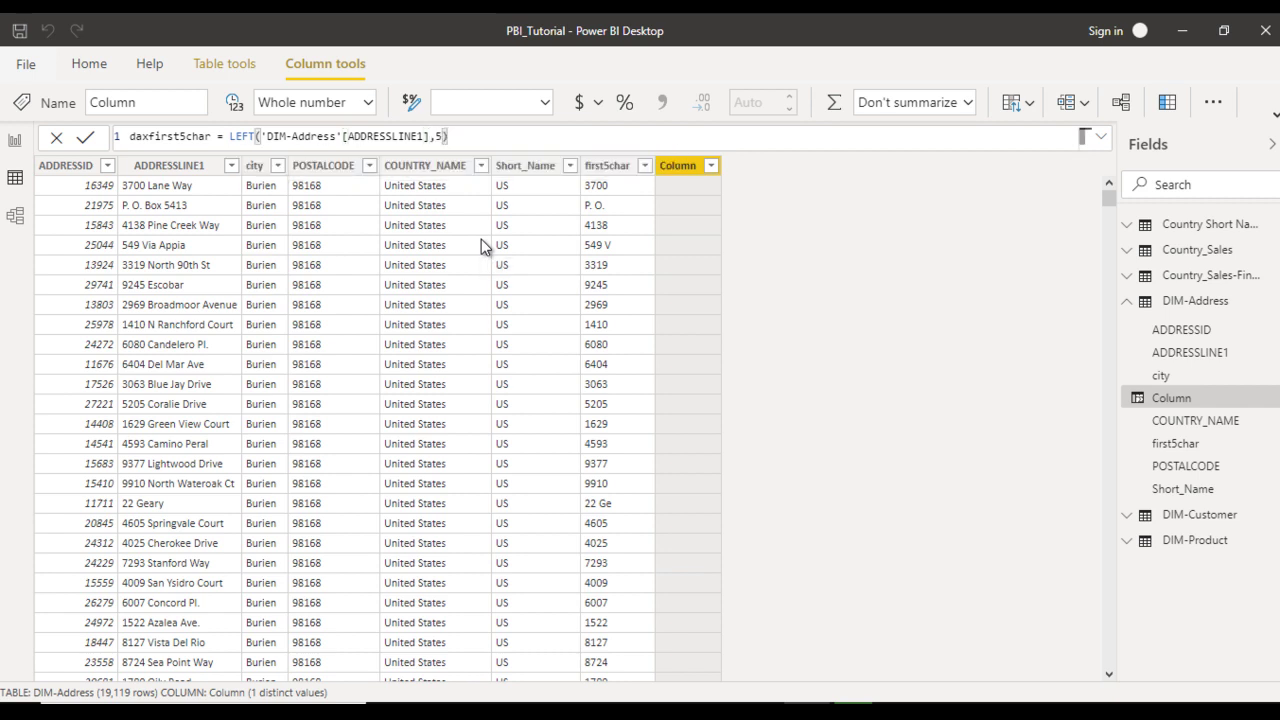
left_click(86, 141)
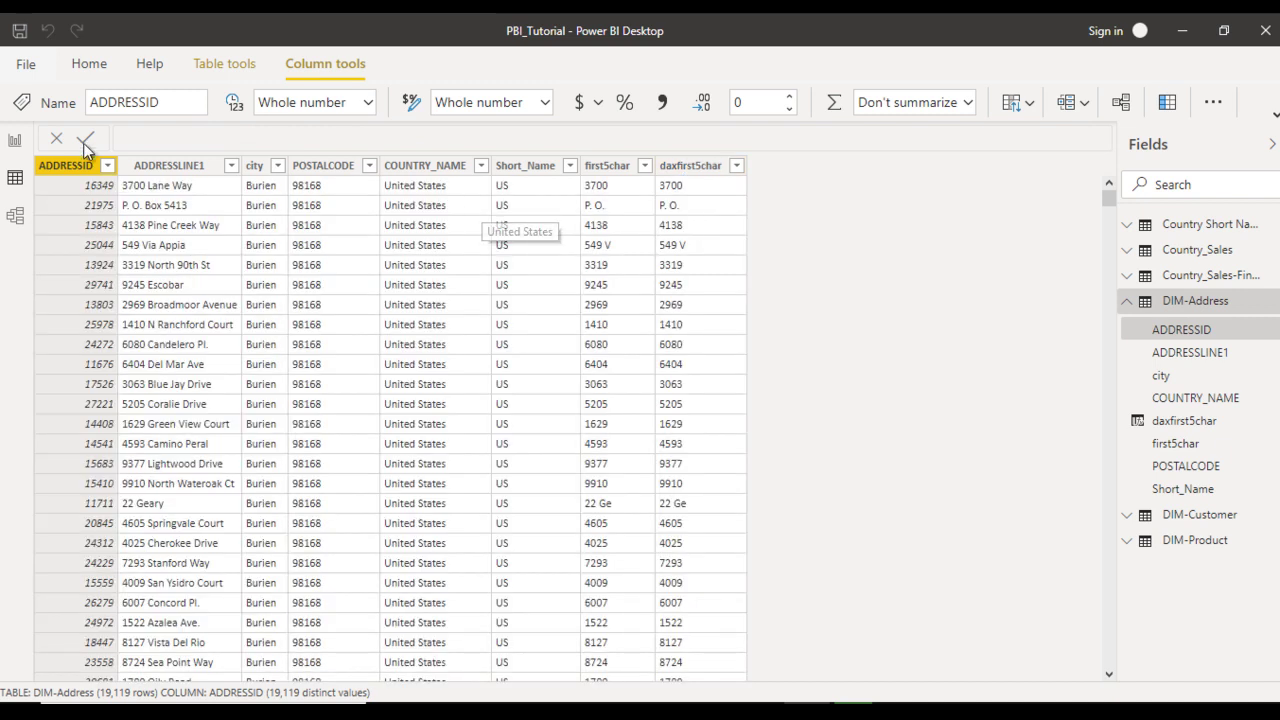
left_click(13, 143)
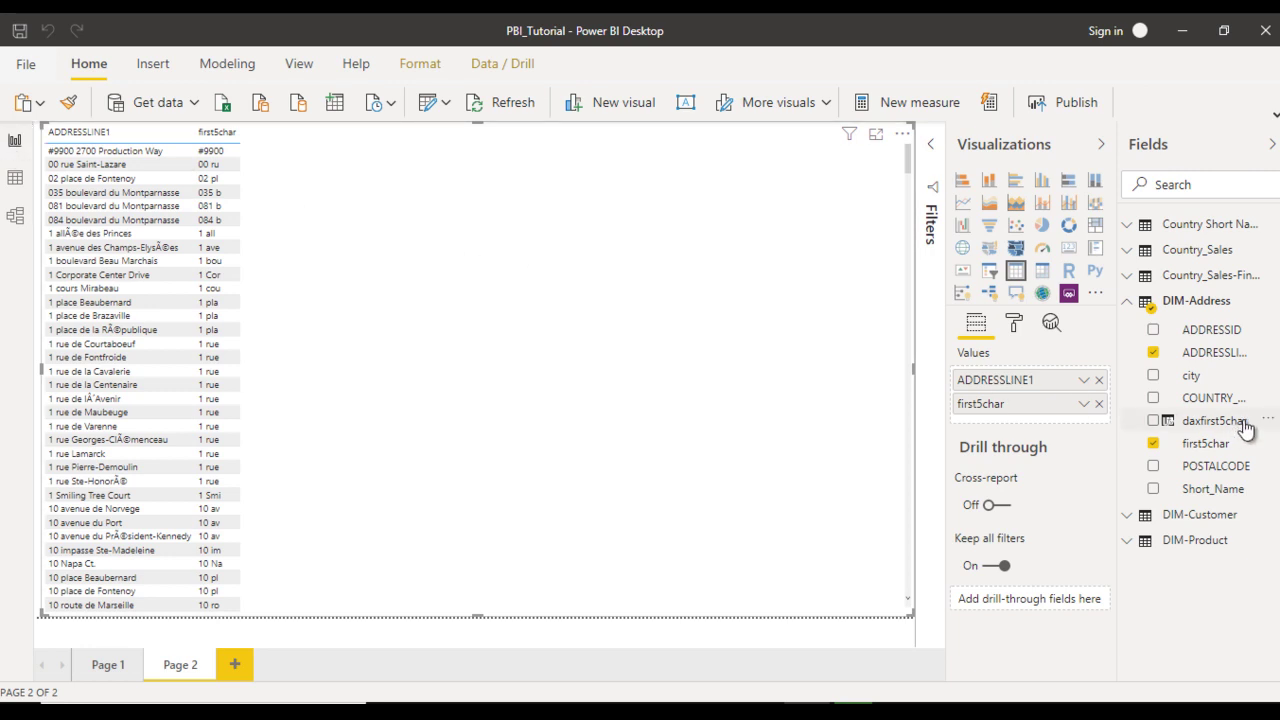
Add daxfirst5char to the Page 2 table next to first5char.
left_click_drag(1214, 424, 1041, 418)
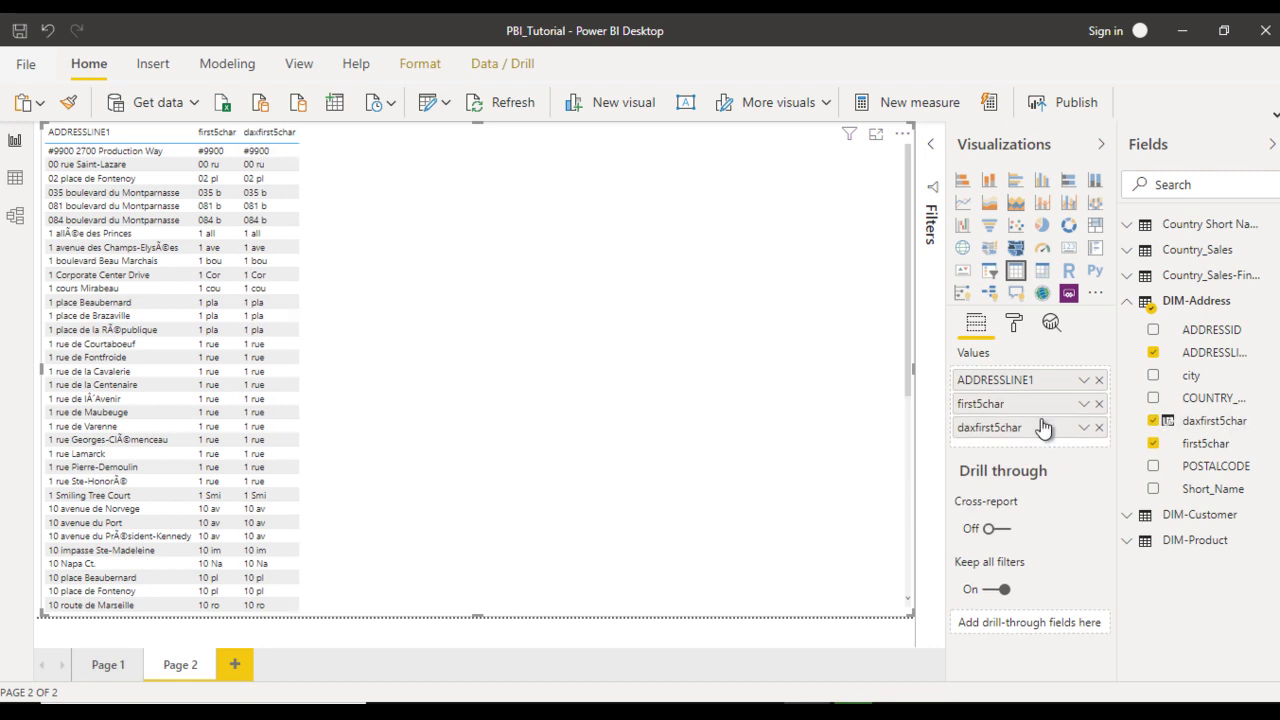
left_click(282, 152)
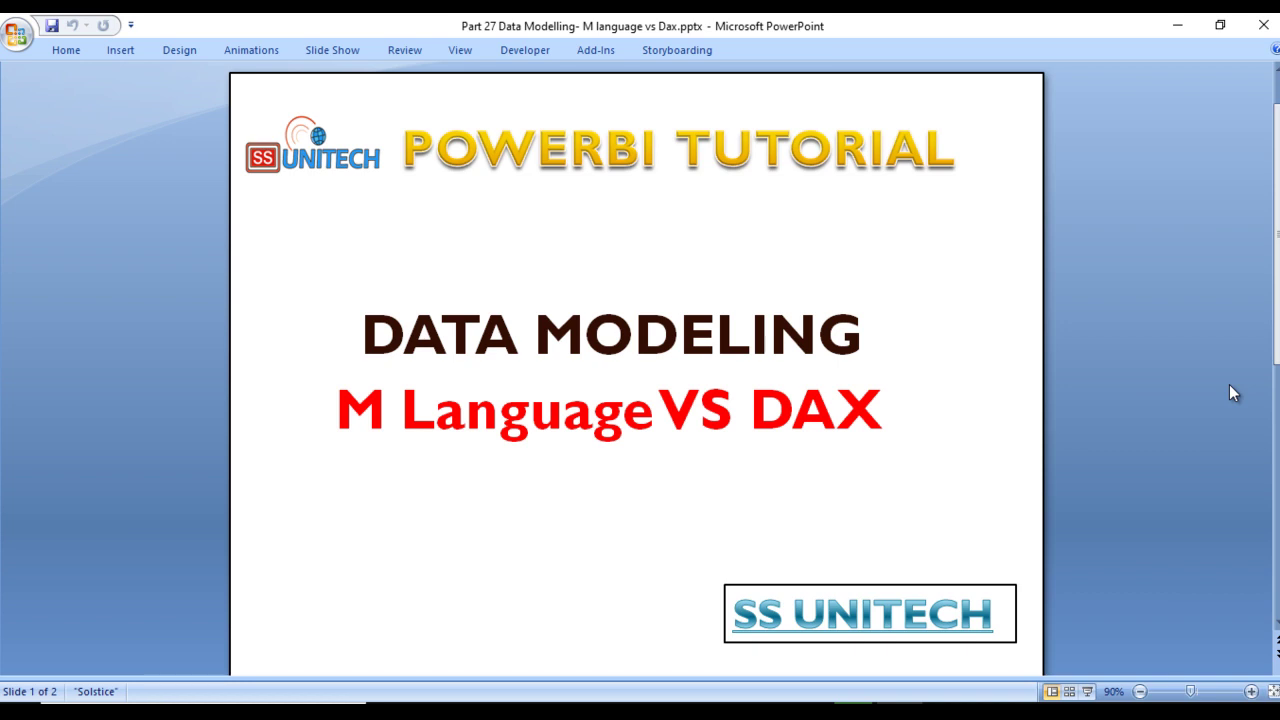
Scroll from the title slide to the closing thank-you slide.
scroll(1229, 384, "down", 2)
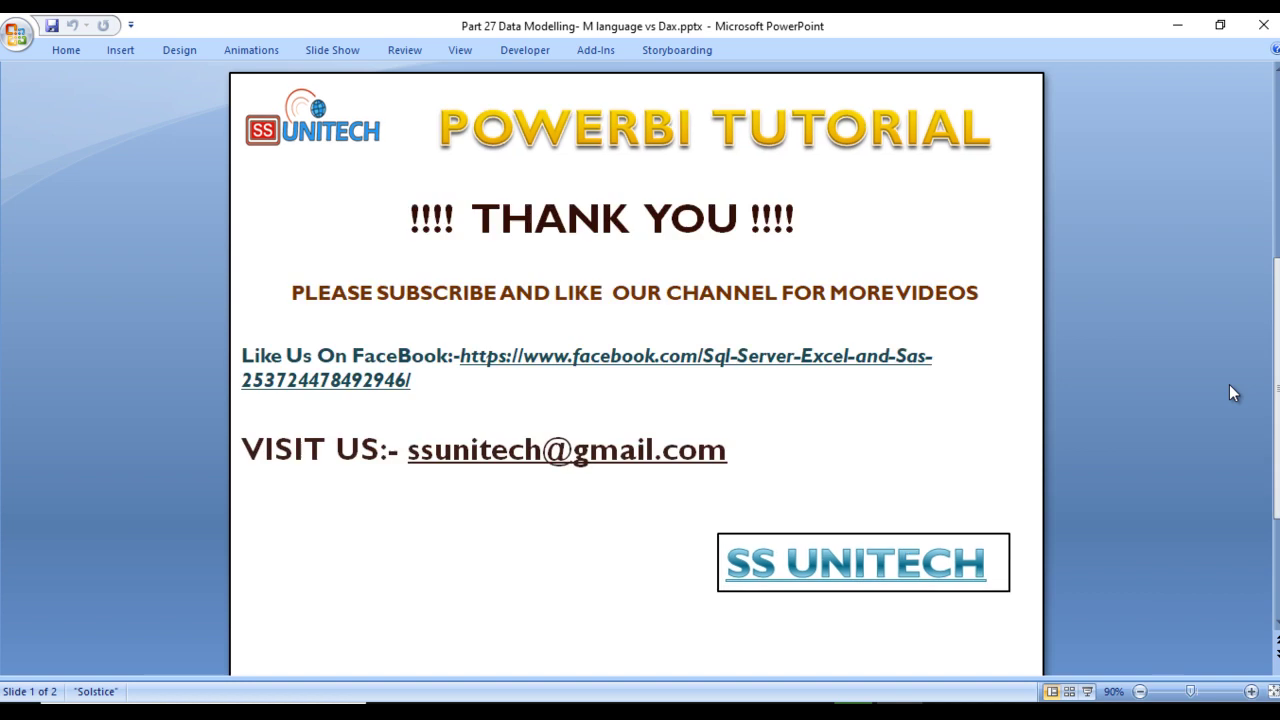